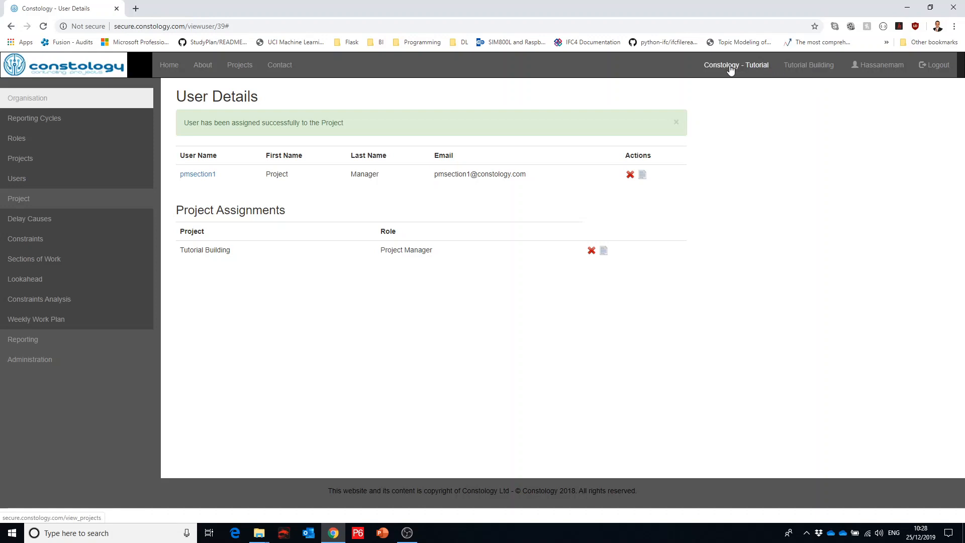
Step: Select the Tutorial Building project and open its list of delay causes
left_click(819, 73)
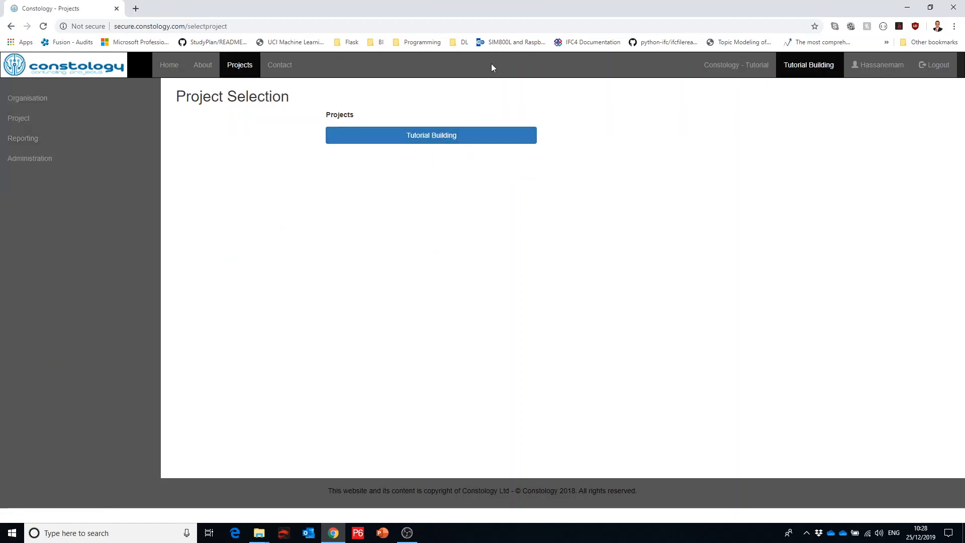
left_click(409, 138)
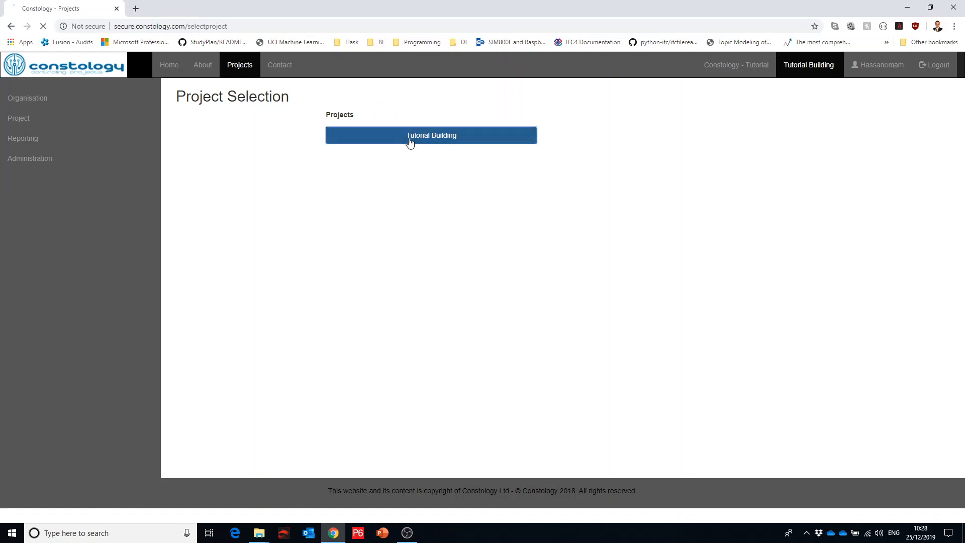
left_click(25, 119)
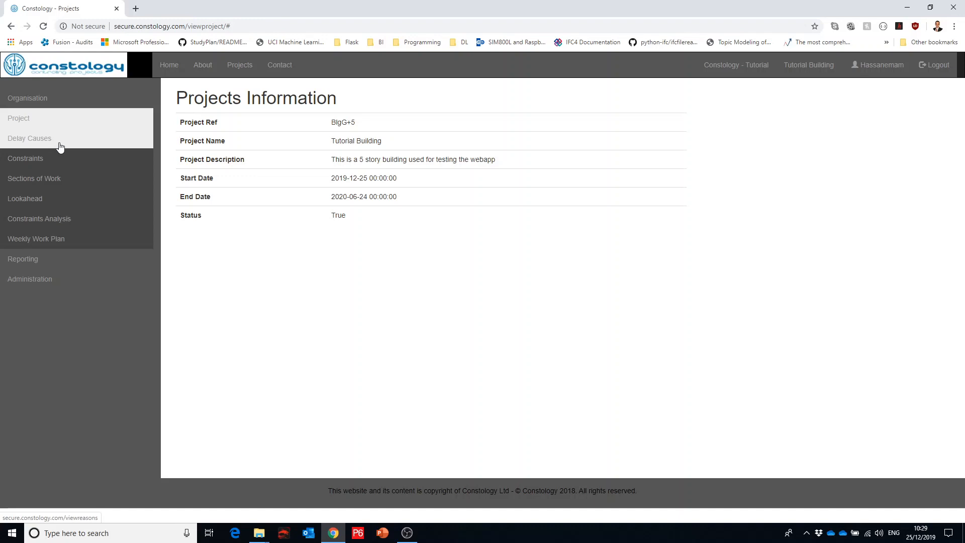
left_click(59, 145)
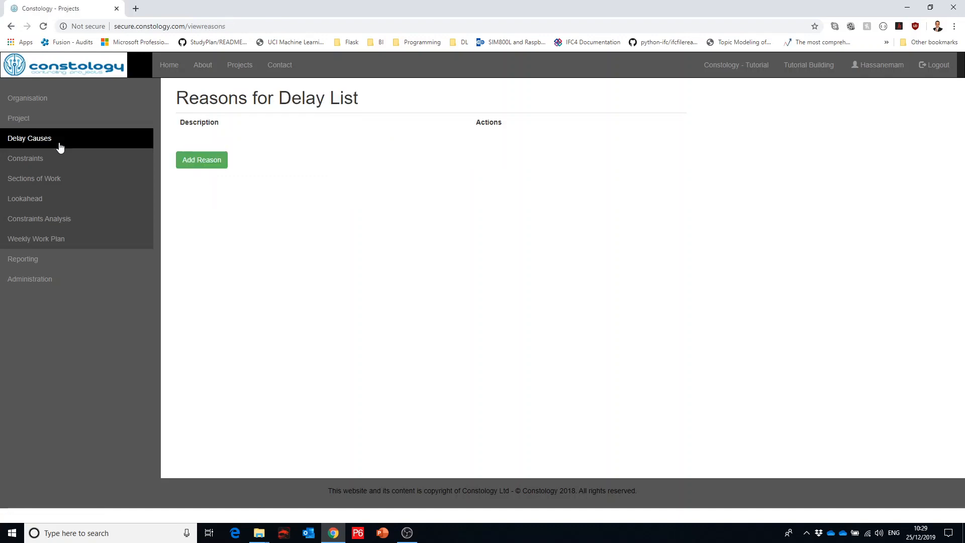
Step: Add an active reason for delay described as "Design Change" and save it
left_click(212, 169)
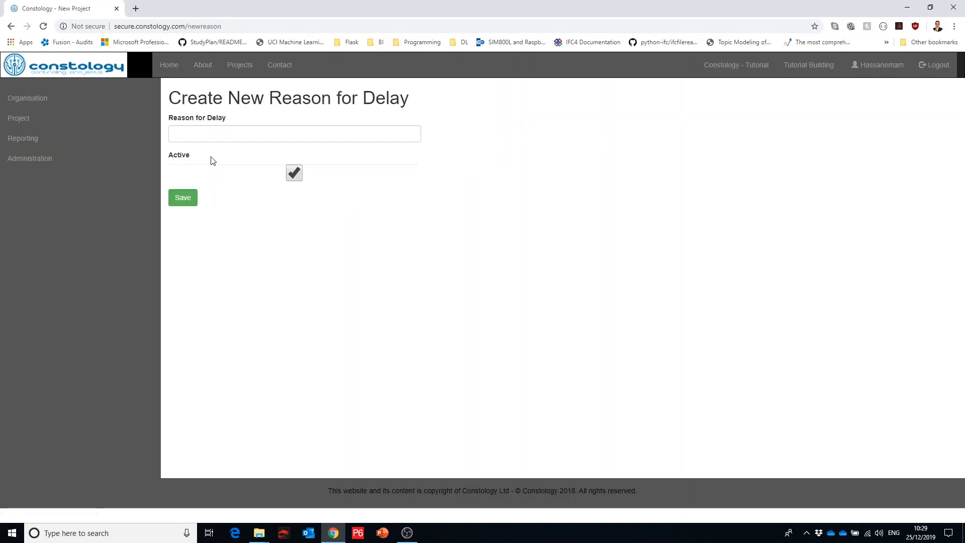
left_click(211, 134)
type("Design")
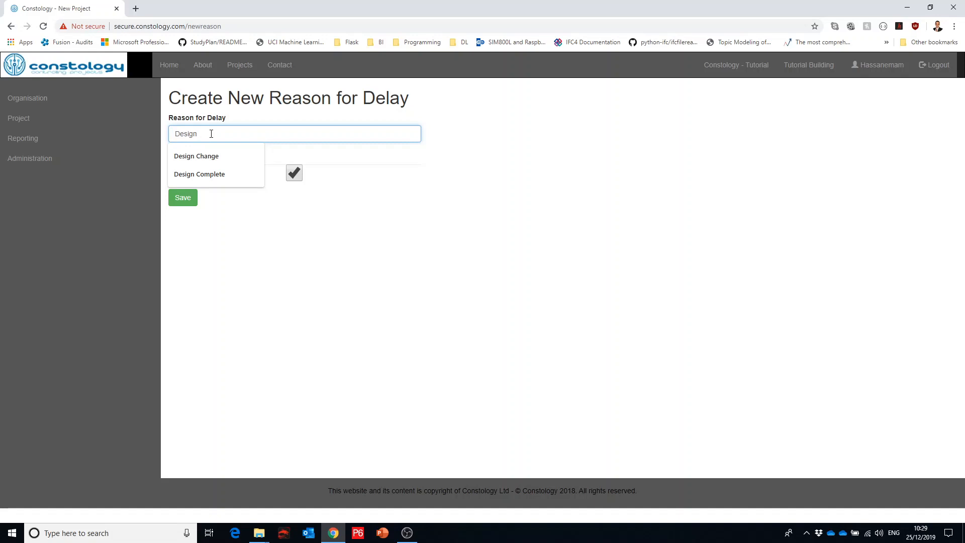
key("Down")
key("Return")
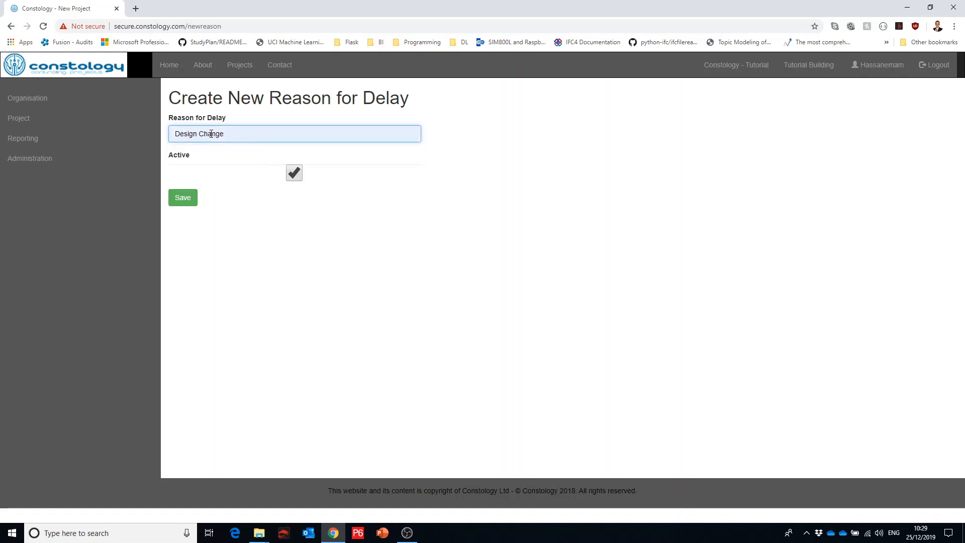
left_click(186, 203)
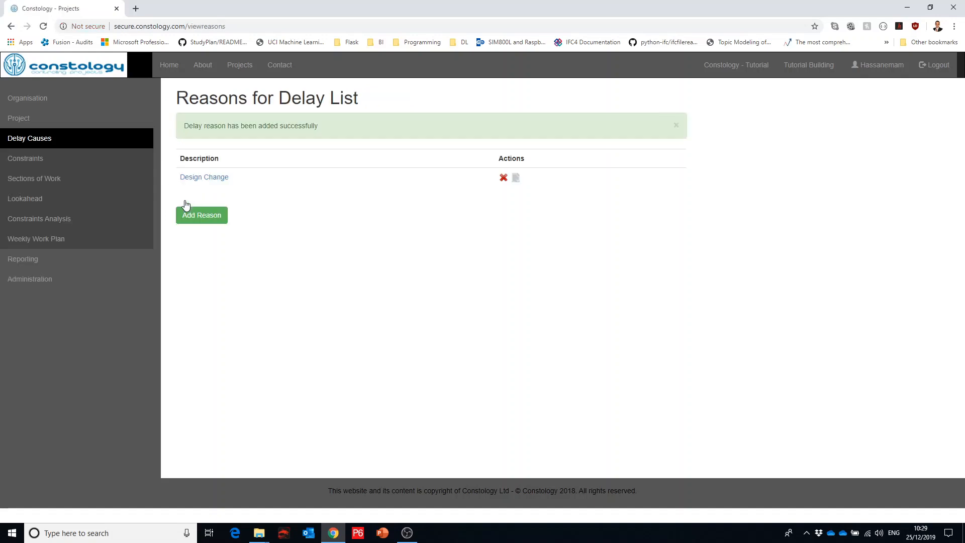
Step: Add another active reason for delay described as "Material delays" and save it
left_click(208, 222)
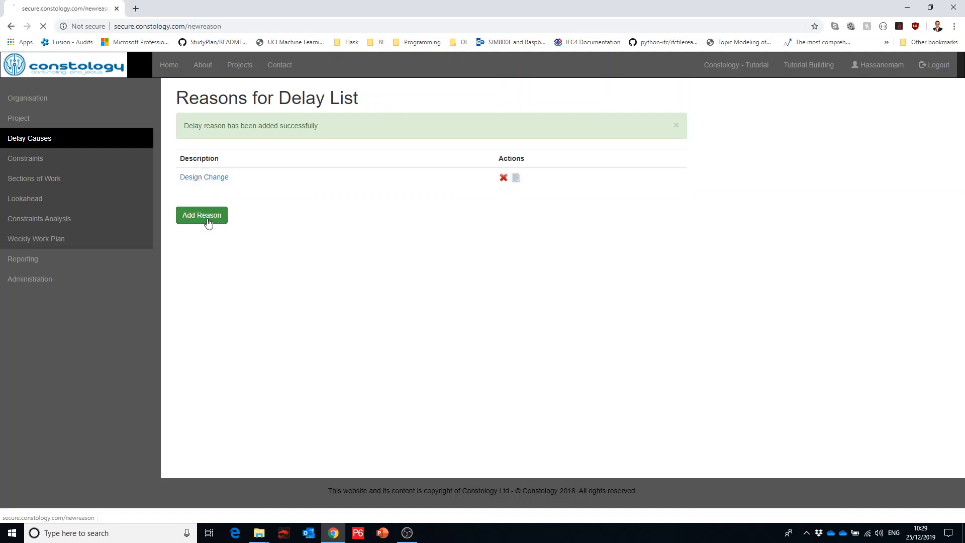
left_click(199, 132)
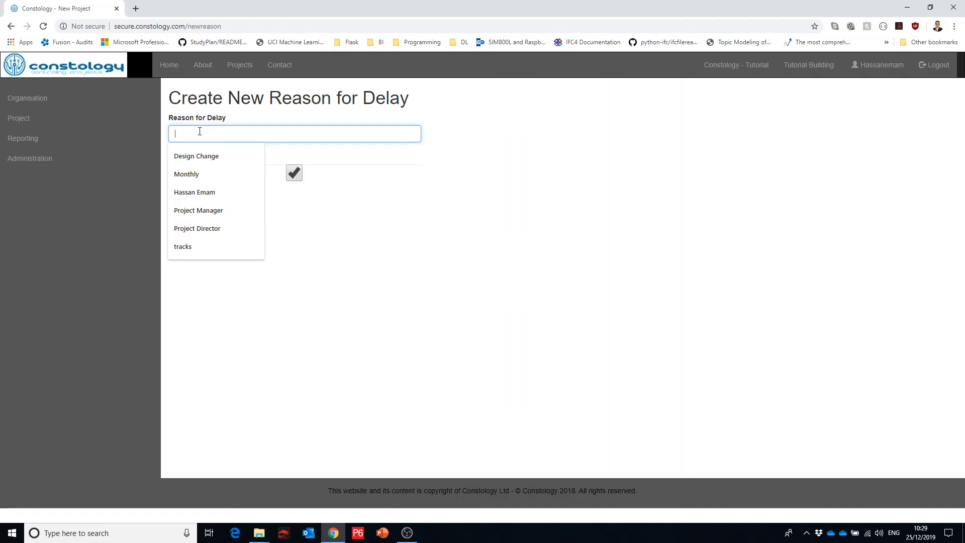
type("Material")
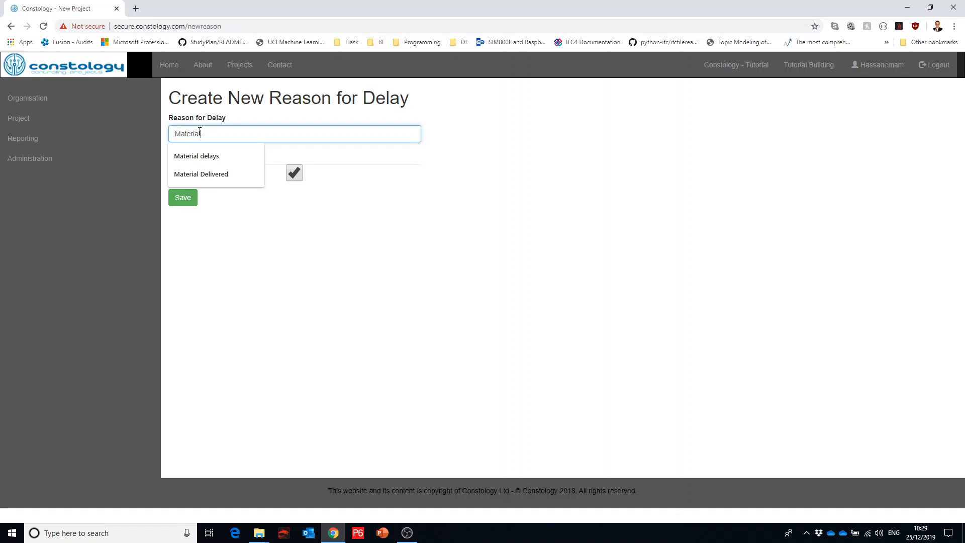
key("Down")
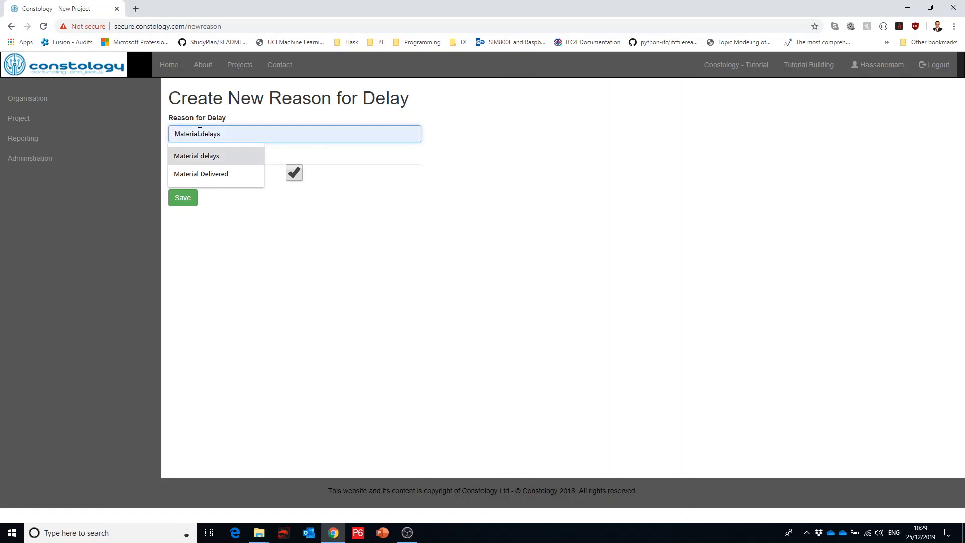
key("Return")
left_click(184, 200)
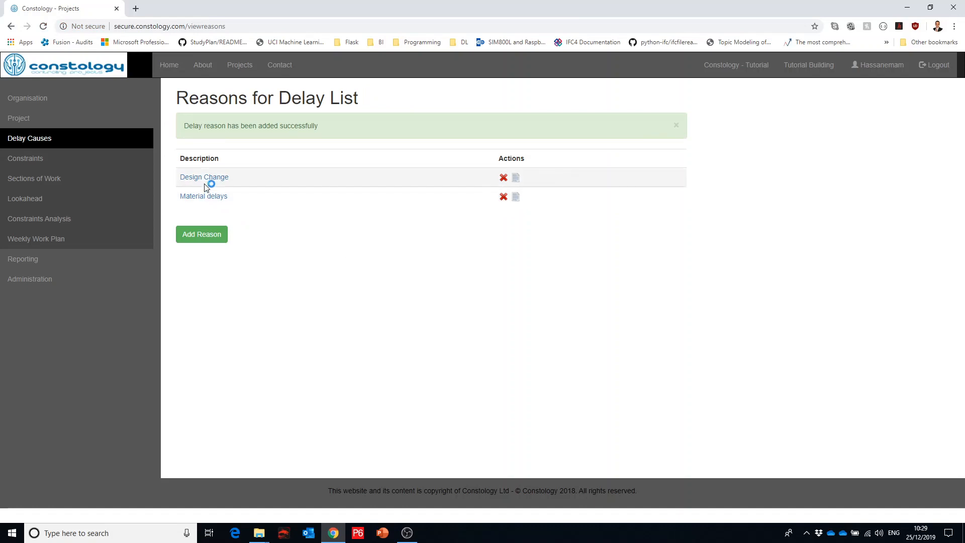
Step: Create an active project constraint with the description "Method Statement" and save it
left_click(55, 166)
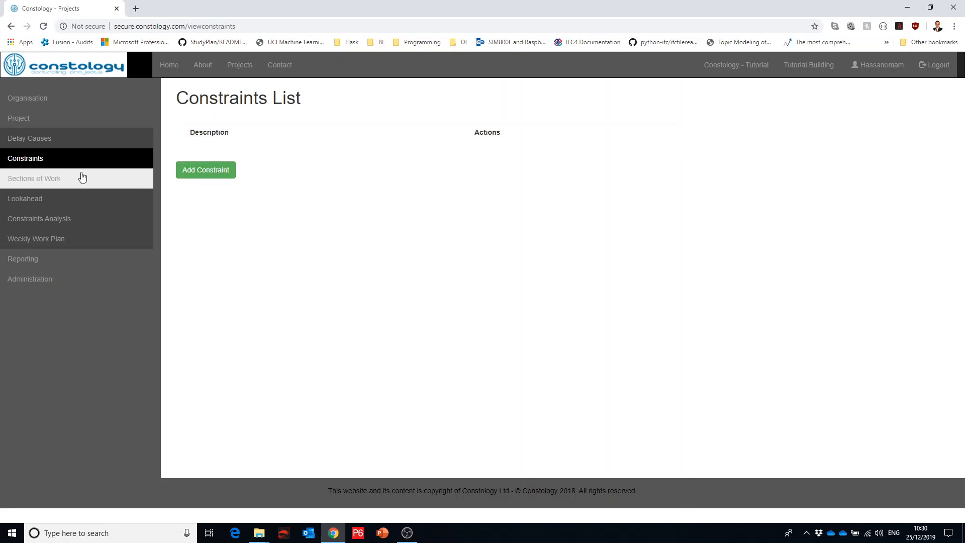
left_click(205, 176)
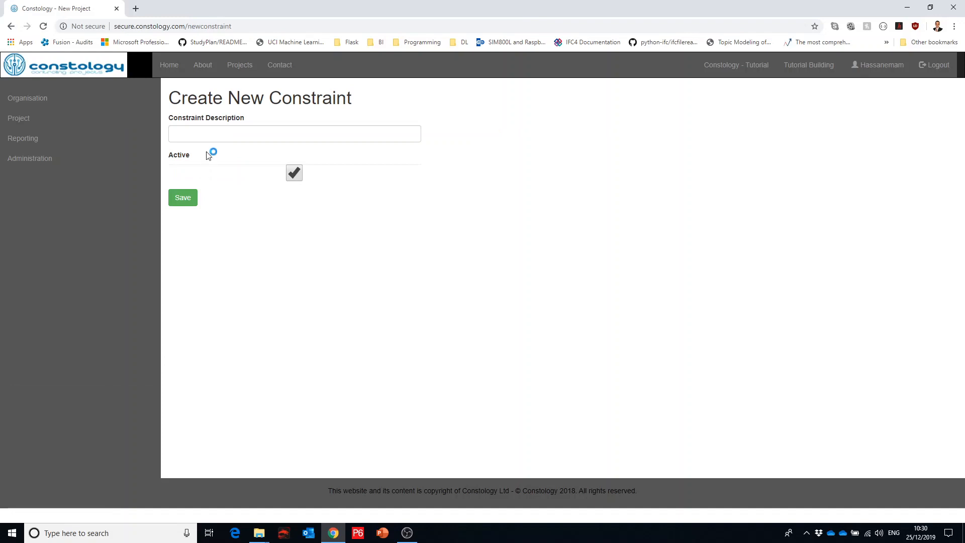
left_click(203, 135)
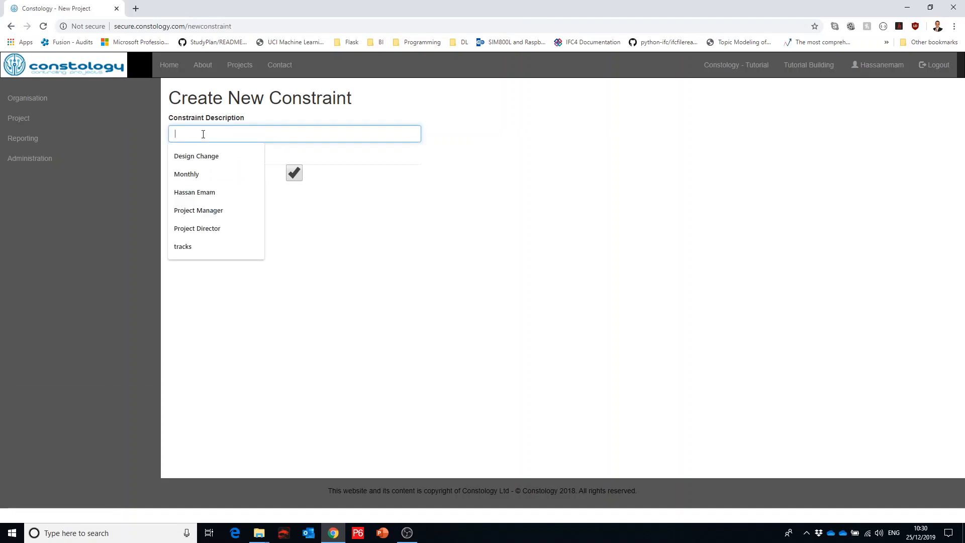
type("Metho")
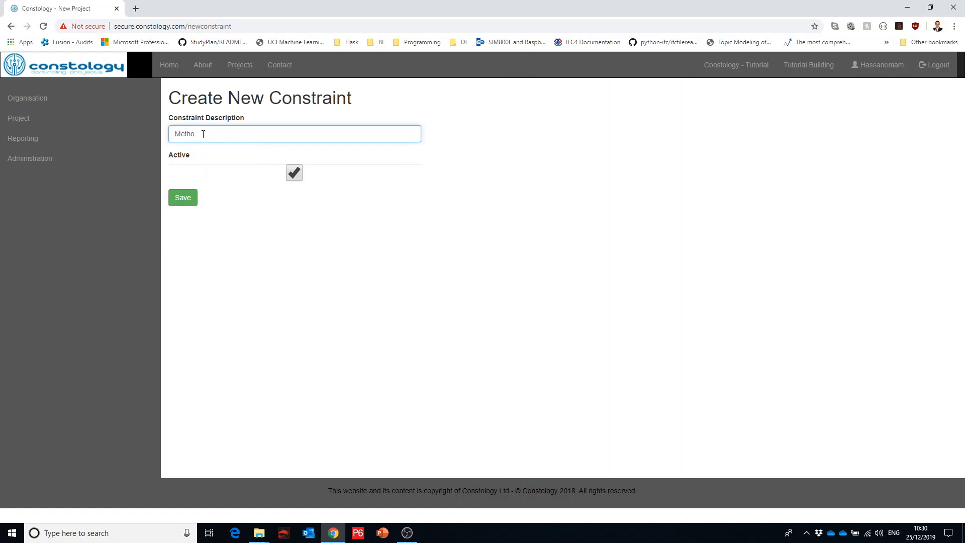
type("d Statement")
left_click(183, 199)
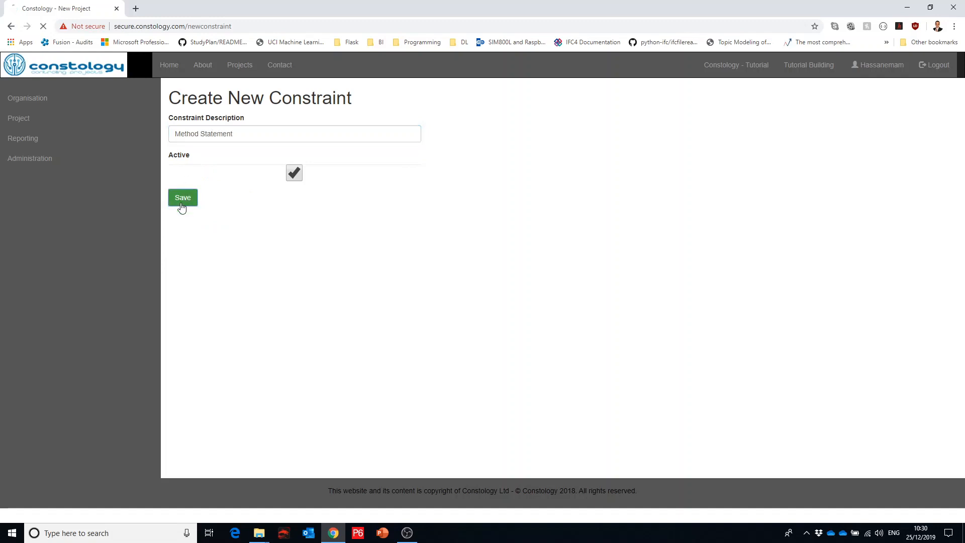
Step: Create a second active constraint with the description "Consents" and save it
left_click(194, 226)
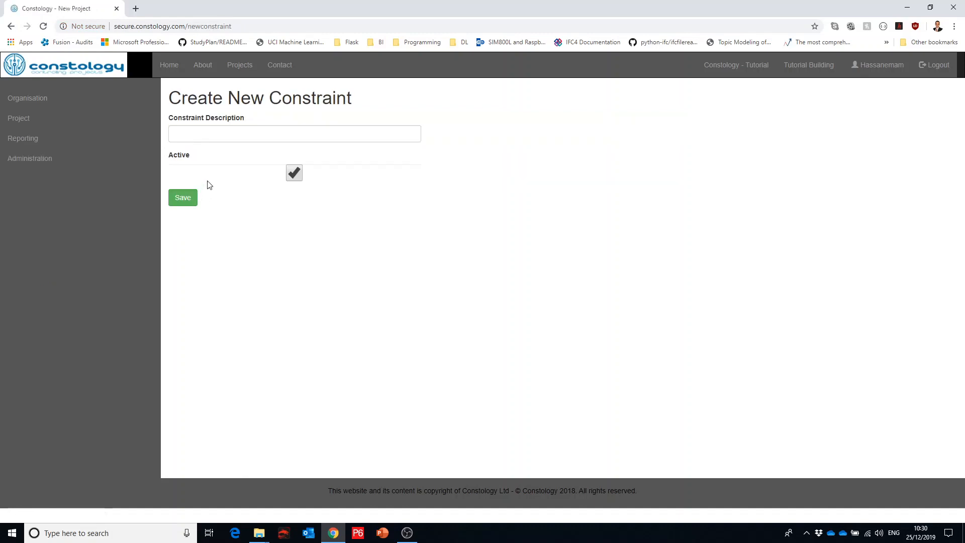
left_click(201, 134)
type("Consents")
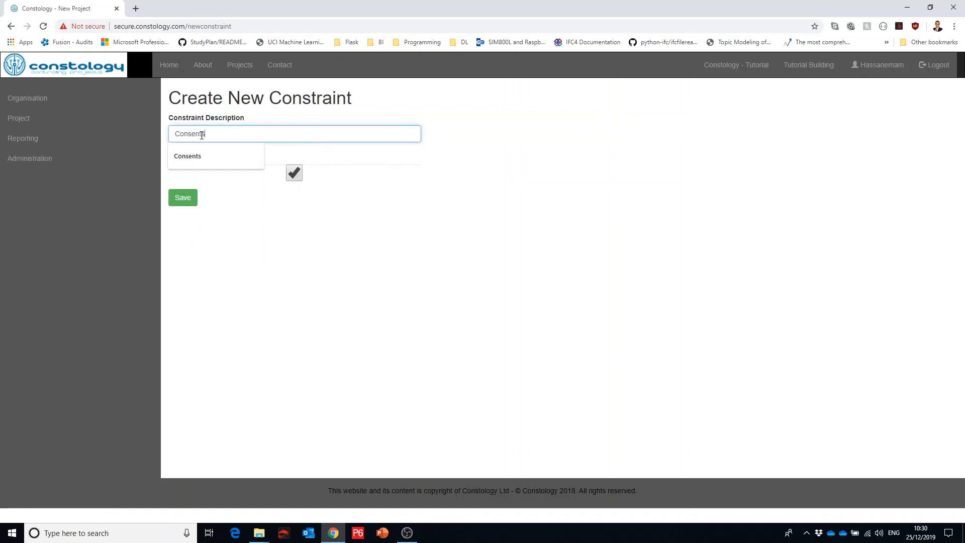
left_click(182, 201)
Step: Create a third active constraint with the description "Design Approval" and save it
left_click(202, 240)
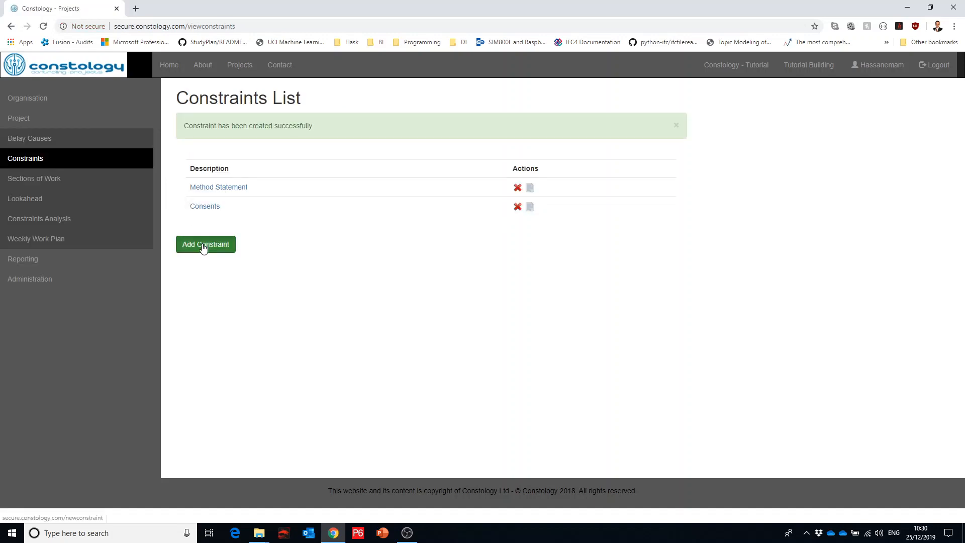
left_click(205, 138)
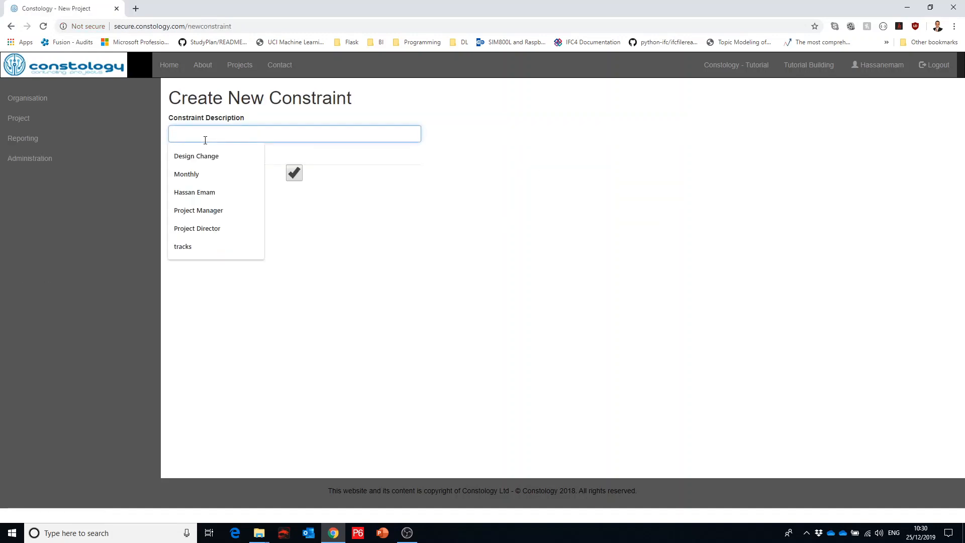
type("Design Approval")
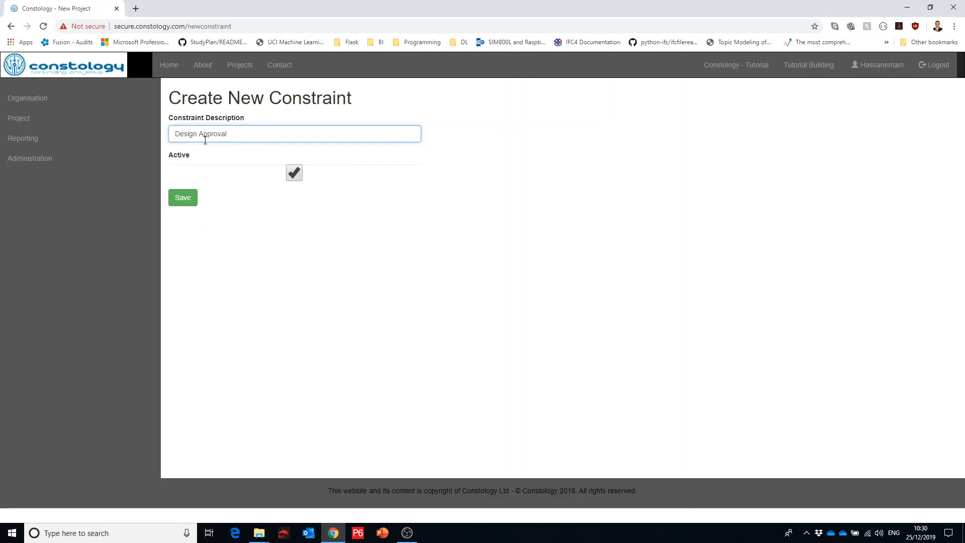
left_click(184, 199)
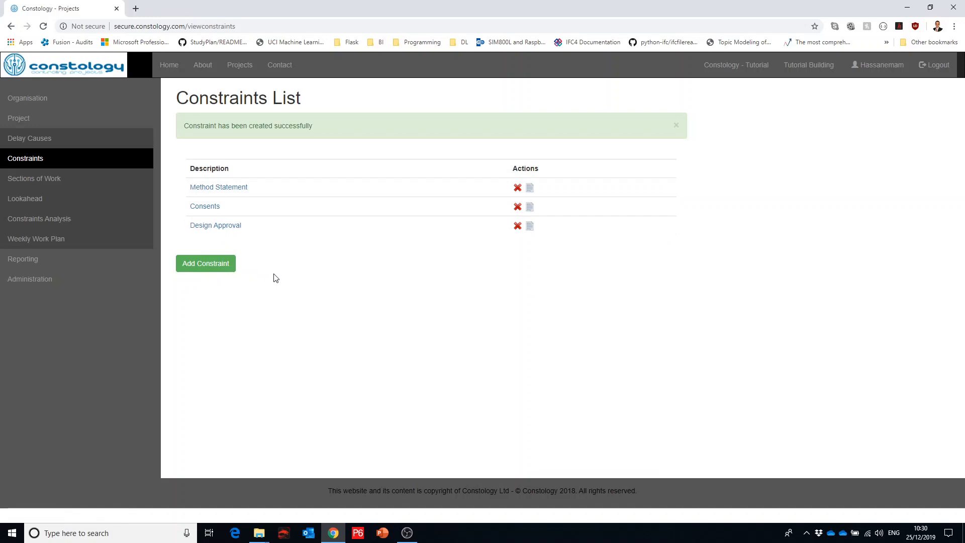
Step: Create a fourth active constraint with the correctly spelled description "Preceding Activities" and save it
left_click(212, 271)
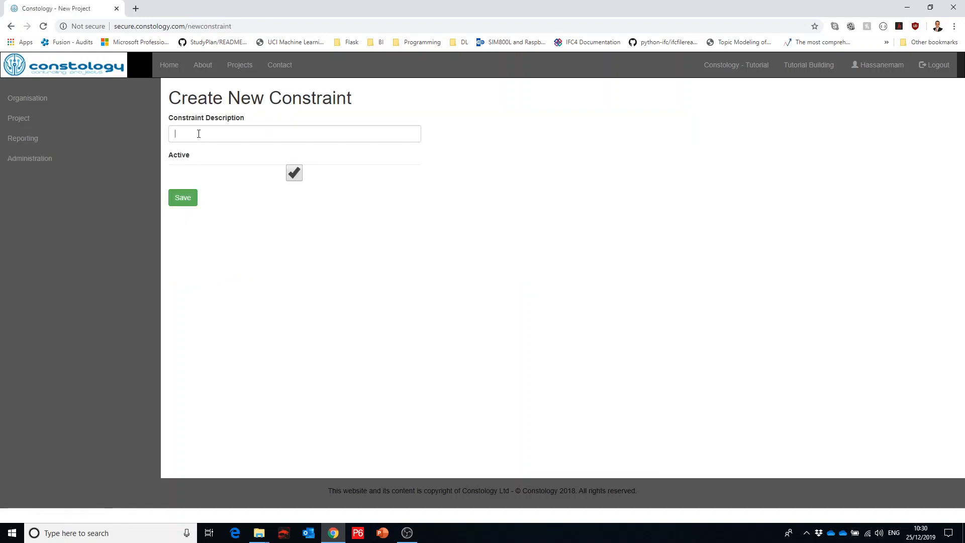
left_click(198, 133)
type("Precee")
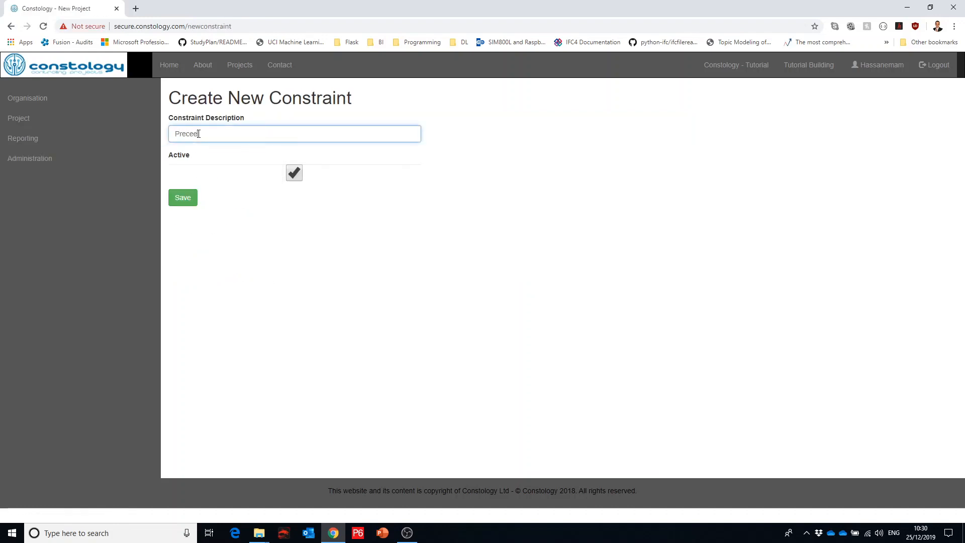
type("ding Activities")
right_click(199, 134)
left_click(213, 141)
left_click(185, 198)
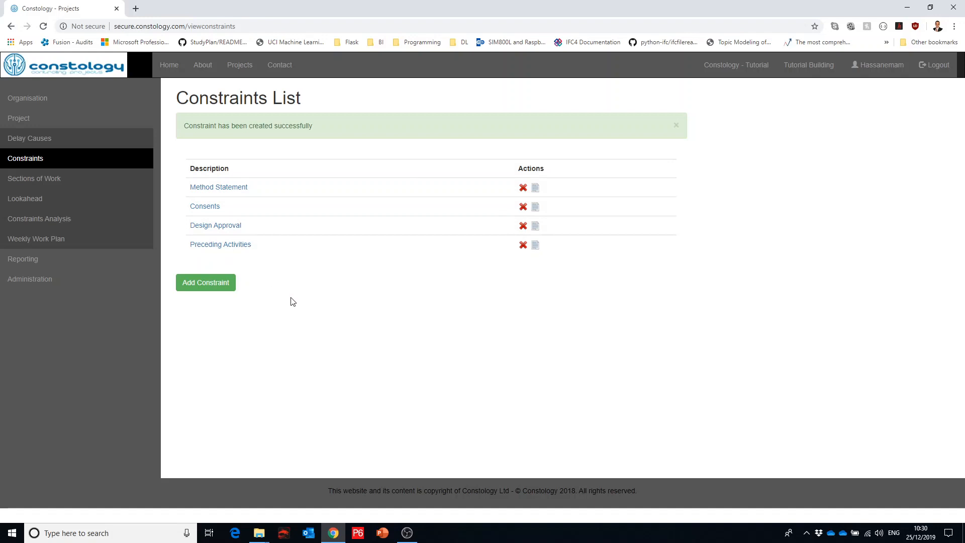
Step: Start a new section of work for the project and set its code to gf-tut-proj
left_click(77, 185)
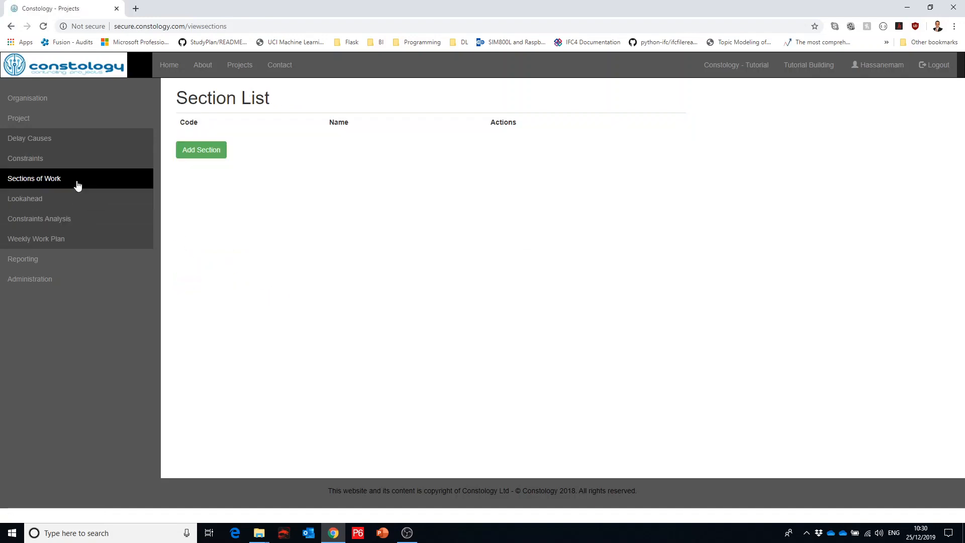
left_click(210, 154)
left_click(201, 150)
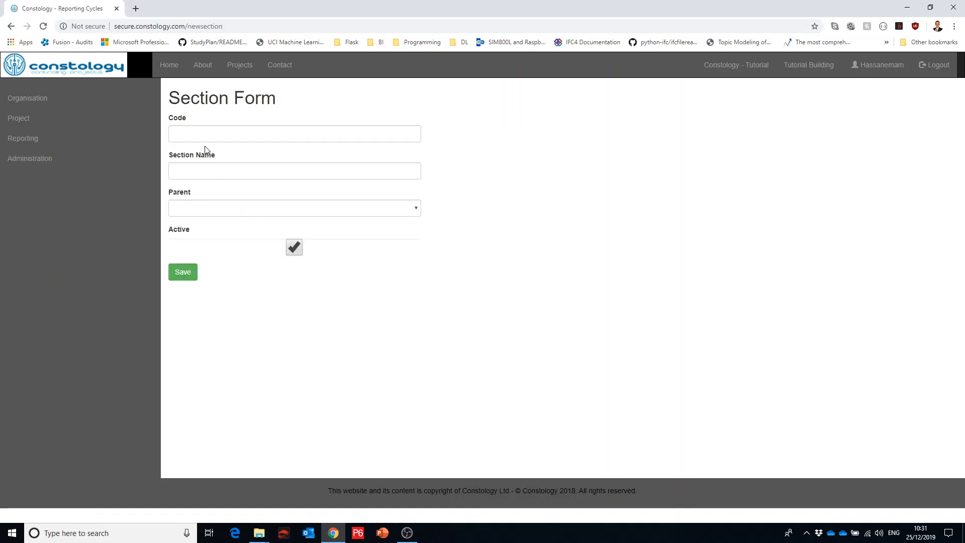
left_click(206, 140)
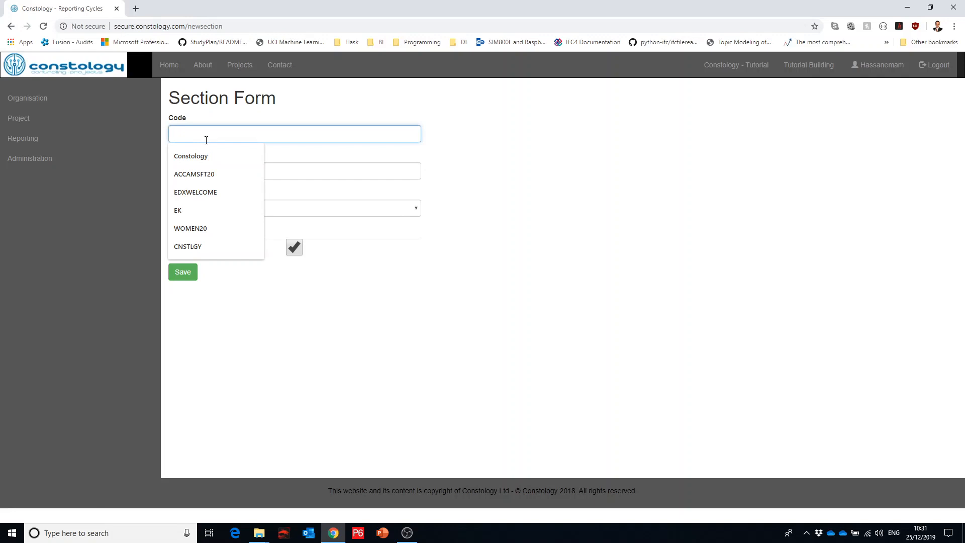
type("gf")
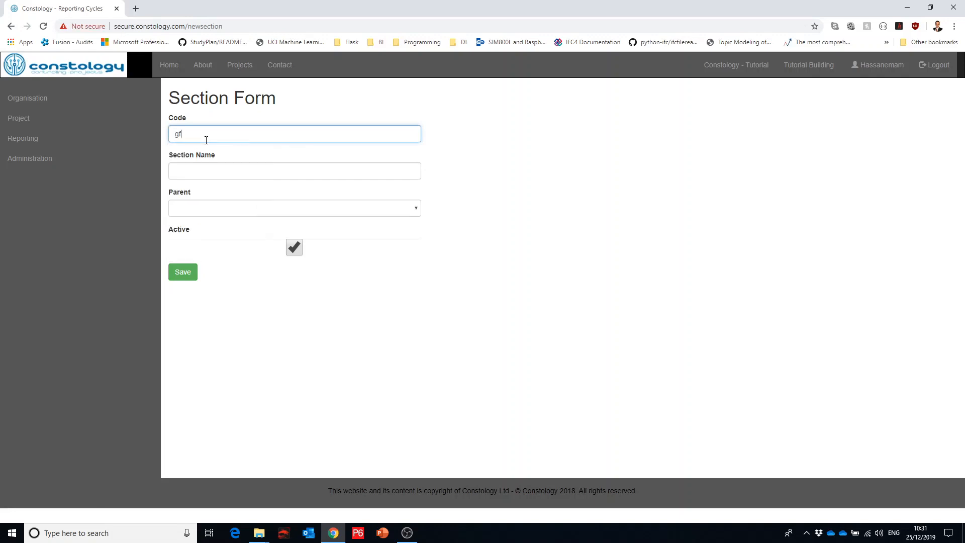
type("-tut-proj")
key("Tab")
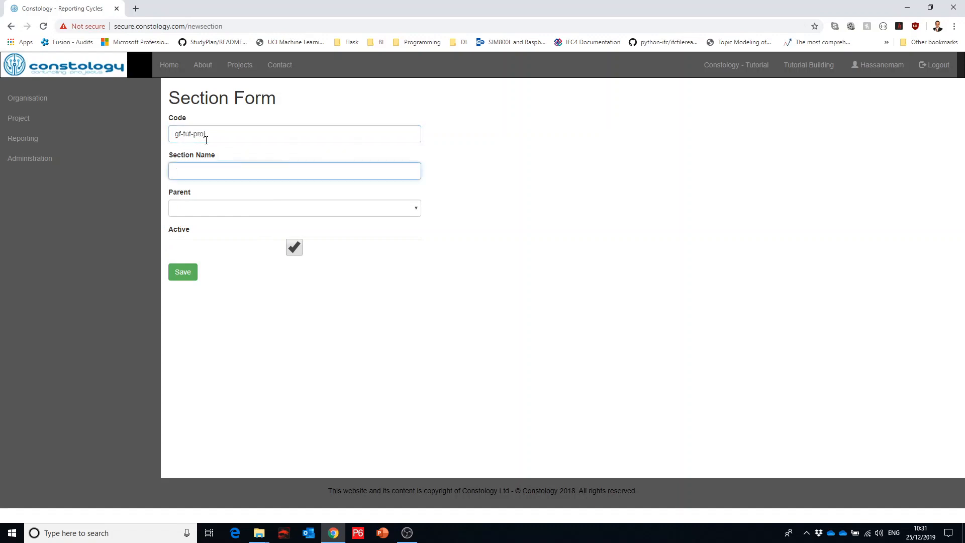
Step: Name the section "Ground Floor", leave its parent blank and save it as active
type("Ground Floor")
key("Tab")
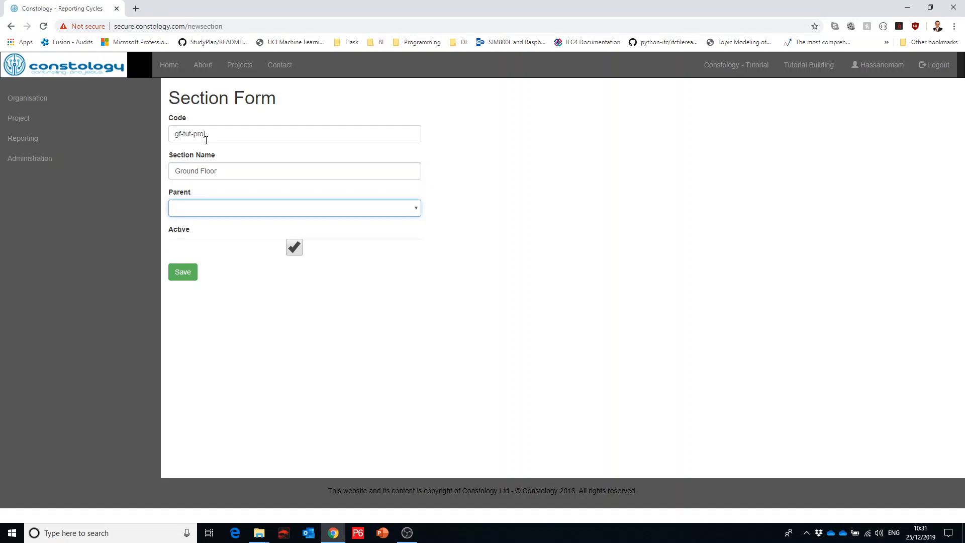
left_click(195, 214)
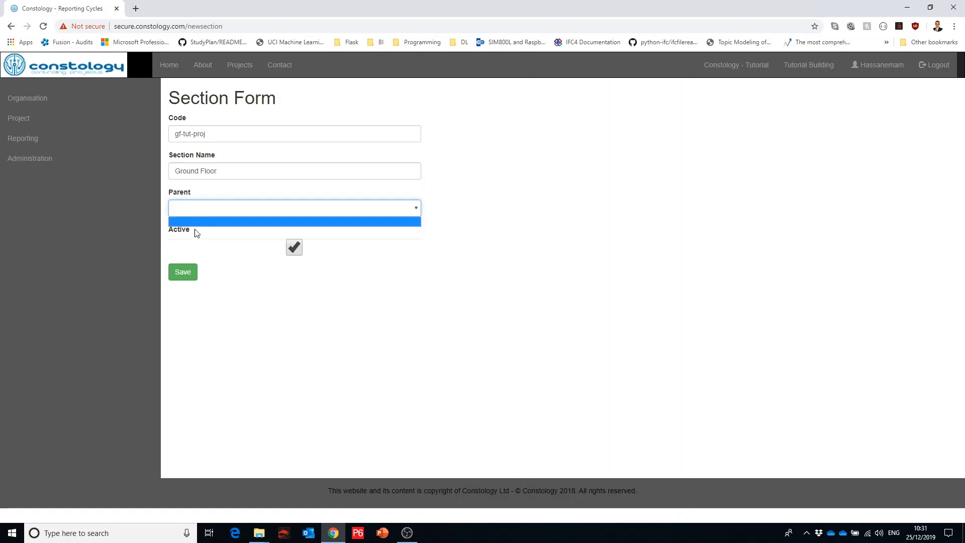
left_click(186, 273)
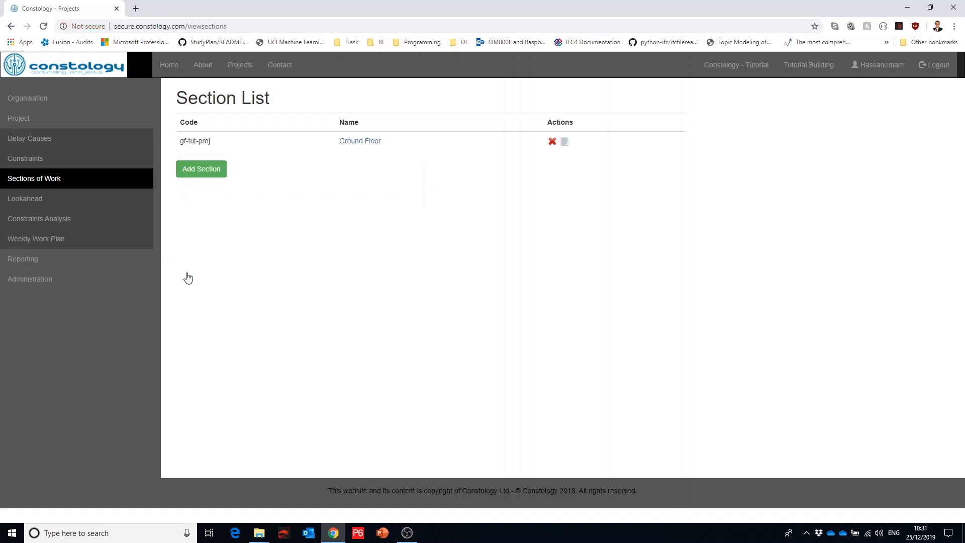
Step: Start a new section of work for the project and set its code to lvl1-tuto-prj
left_click(194, 173)
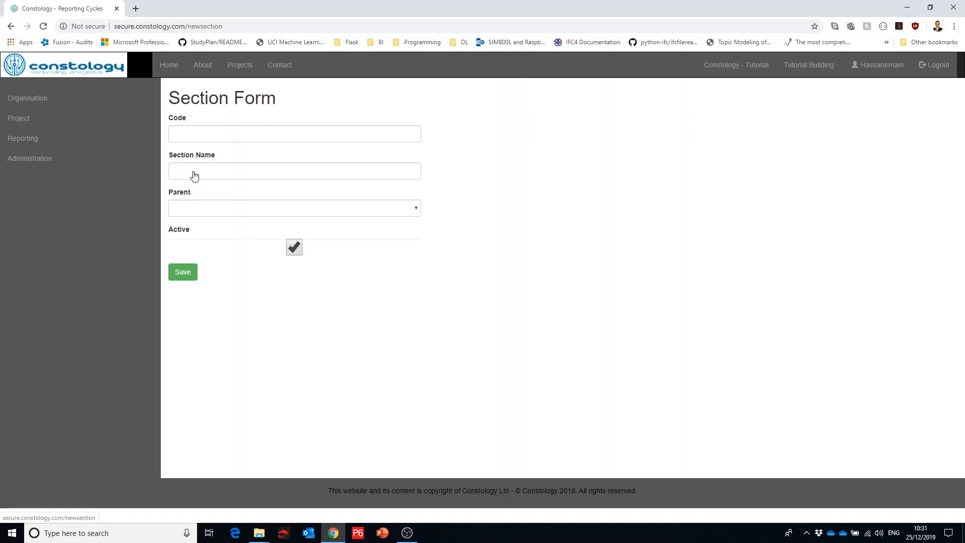
left_click(189, 134)
type("l")
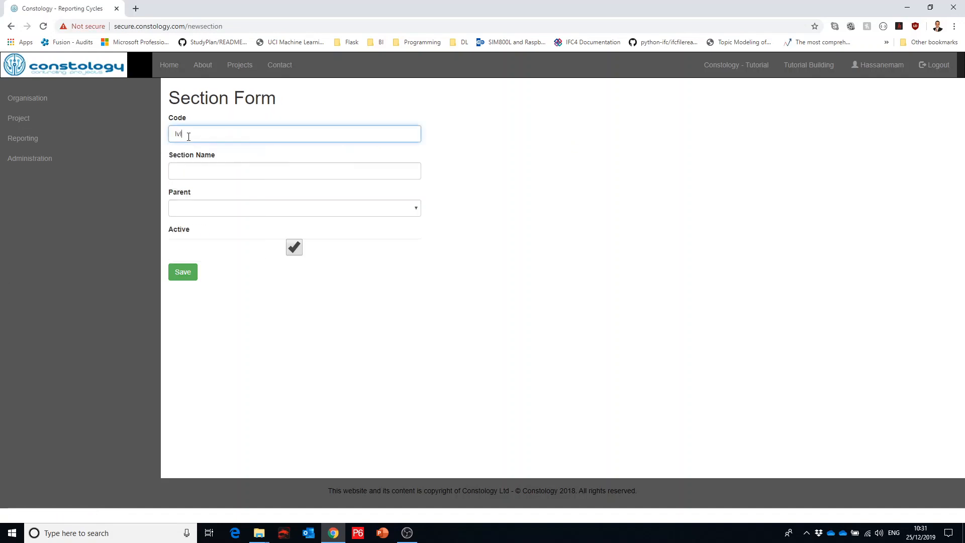
type("el1-tuto-prj")
key("Tab")
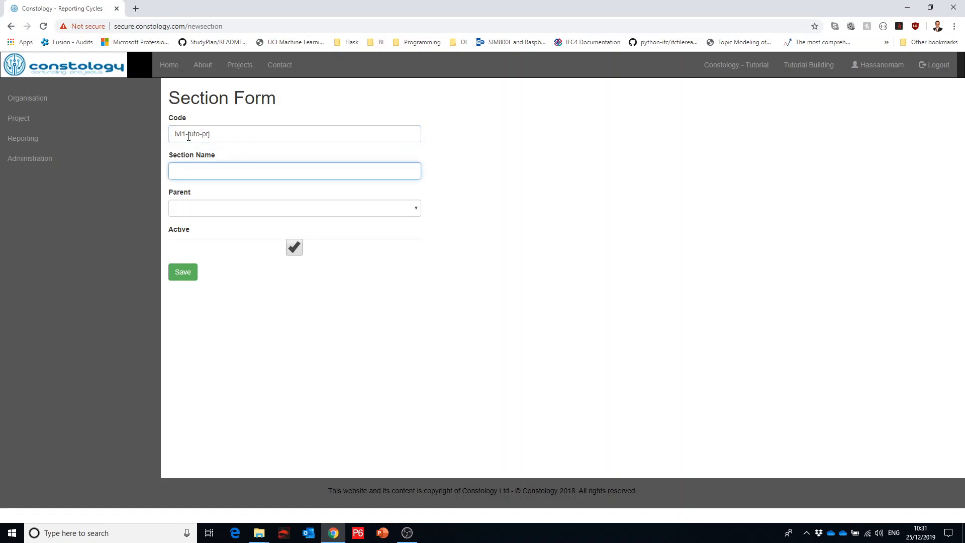
Step: Name the section "Level 1", leave its parent blank and save it as active
type("Level 1")
key("Tab")
key("Tab")
key("Tab")
key("Return")
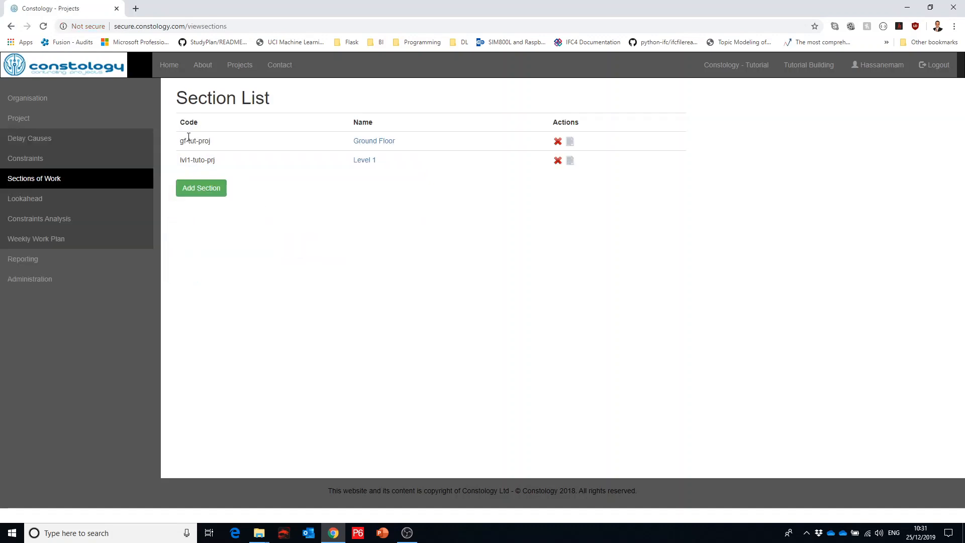
Step: Start another section of work, set its code to lvl2-tuto-prj and copy that code
left_click(202, 188)
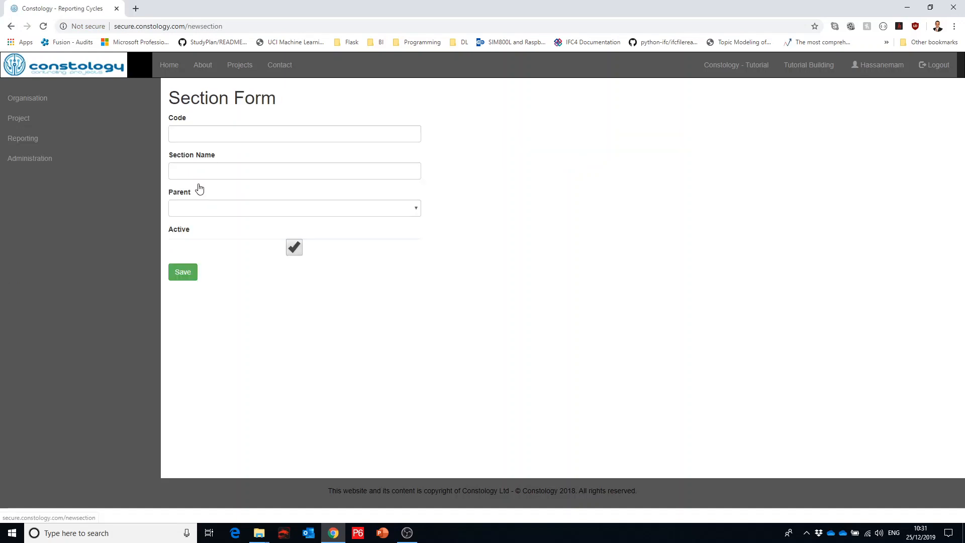
left_click(197, 141)
type("lvl")
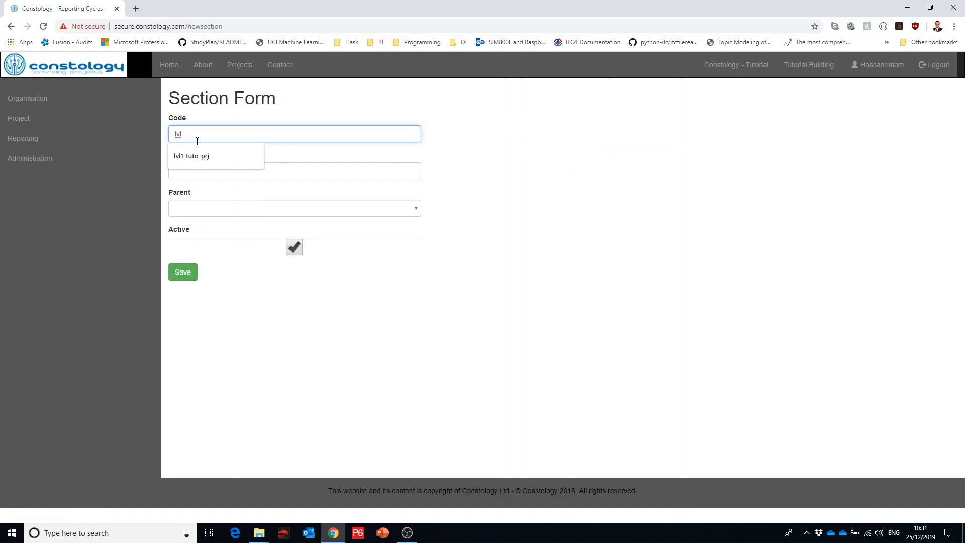
key("Down")
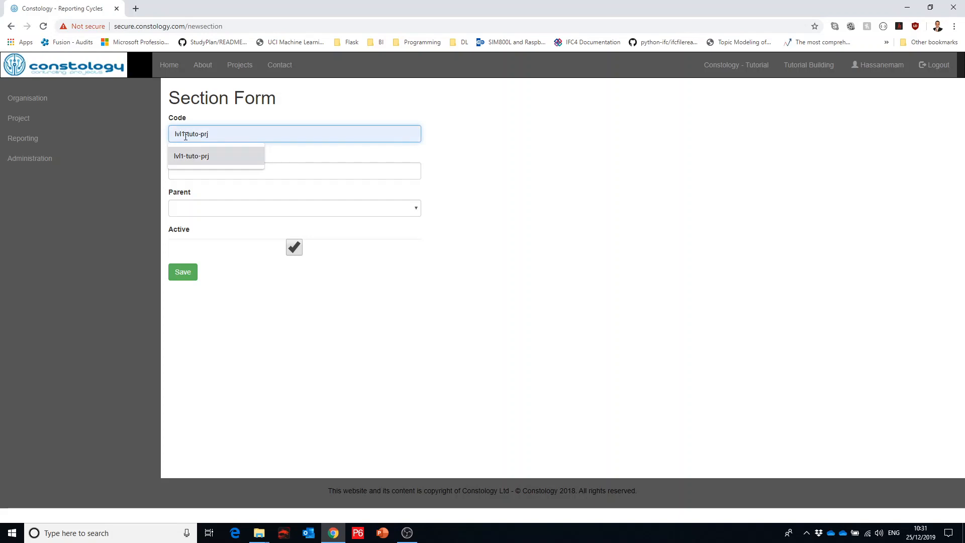
left_click(220, 151)
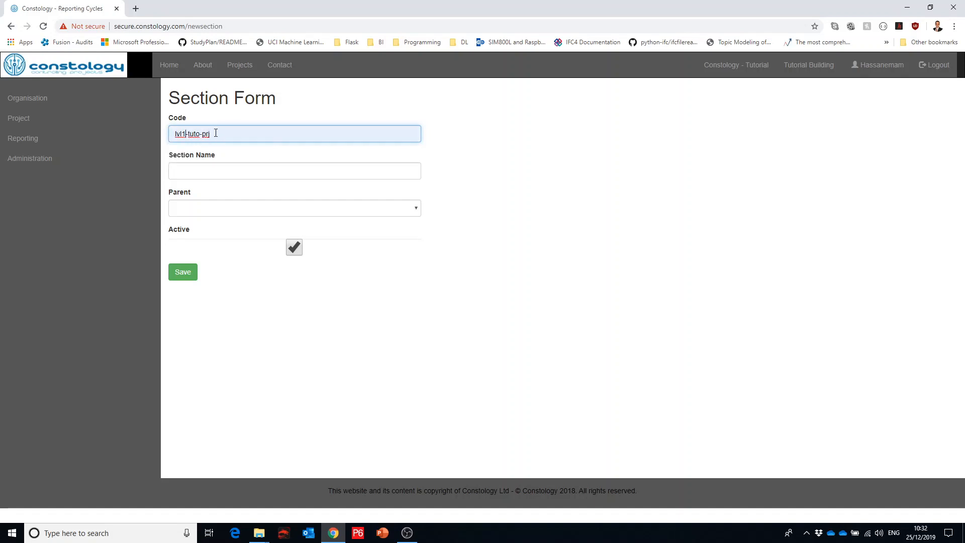
key("BackSpace")
type("2")
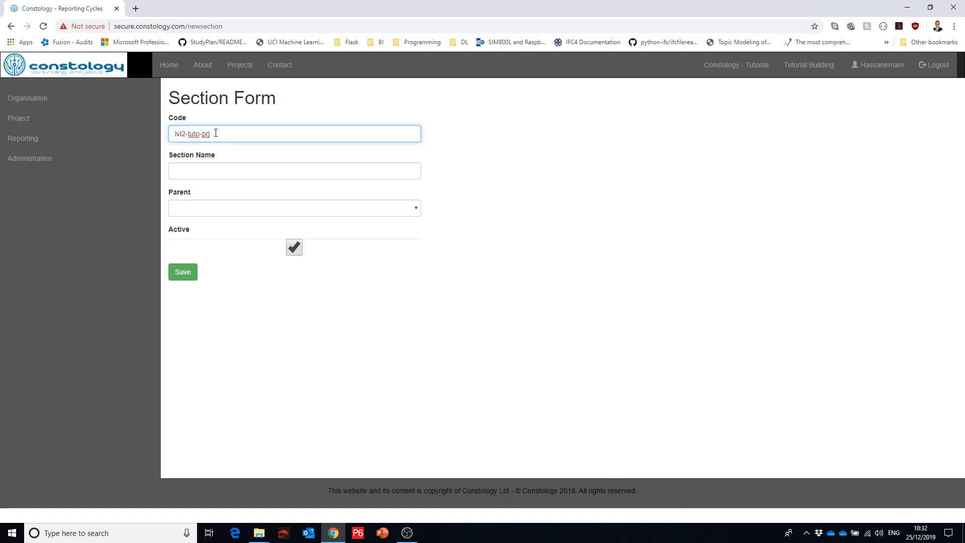
key("ctrl+a")
key("ctrl+c")
key("Tab")
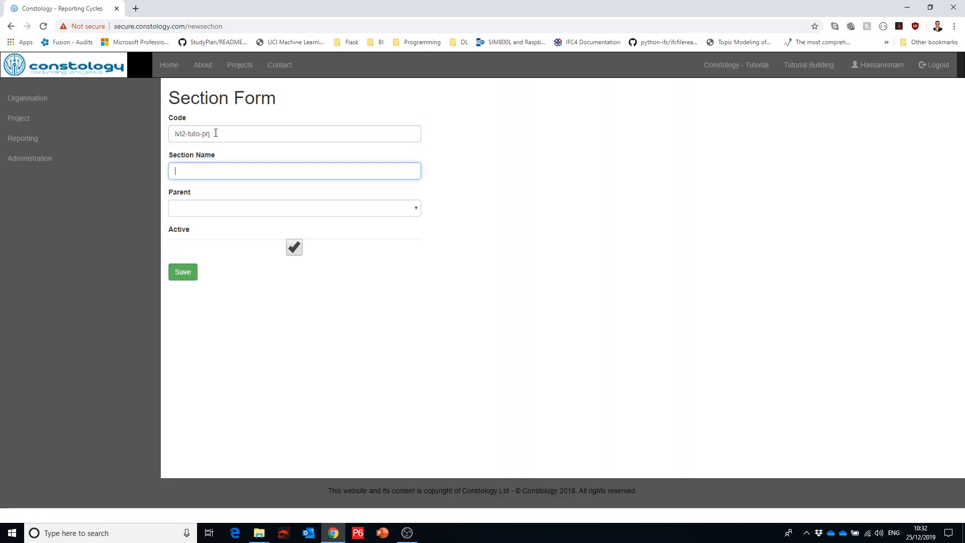
Step: Name the section "Level 2", leave its parent blank and save it as active
type("Level 2")
key("Tab")
key("Tab")
key("Tab")
key("Return")
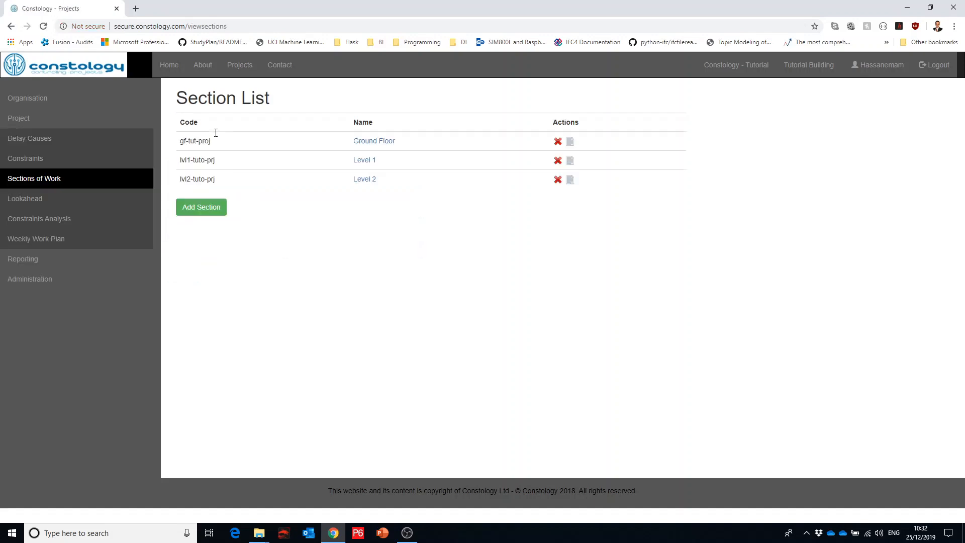
Step: Start another section of work, paste the copied code and change it to lvl3-tuto-prj
left_click(203, 214)
left_click(197, 142)
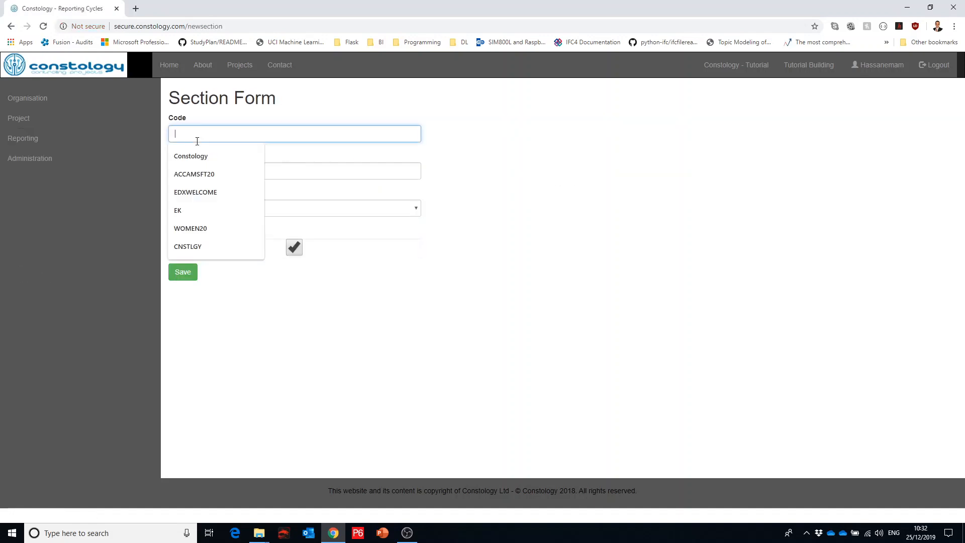
key("ctrl+v")
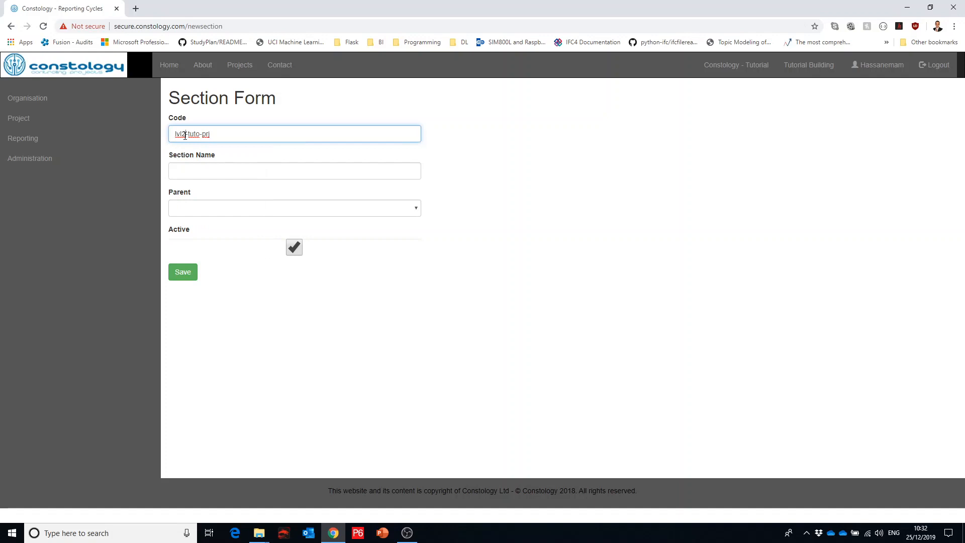
key("BackSpace")
type("3")
key("Tab")
Step: Name the section "Level 3", leave its parent blank and save it as active
type("L")
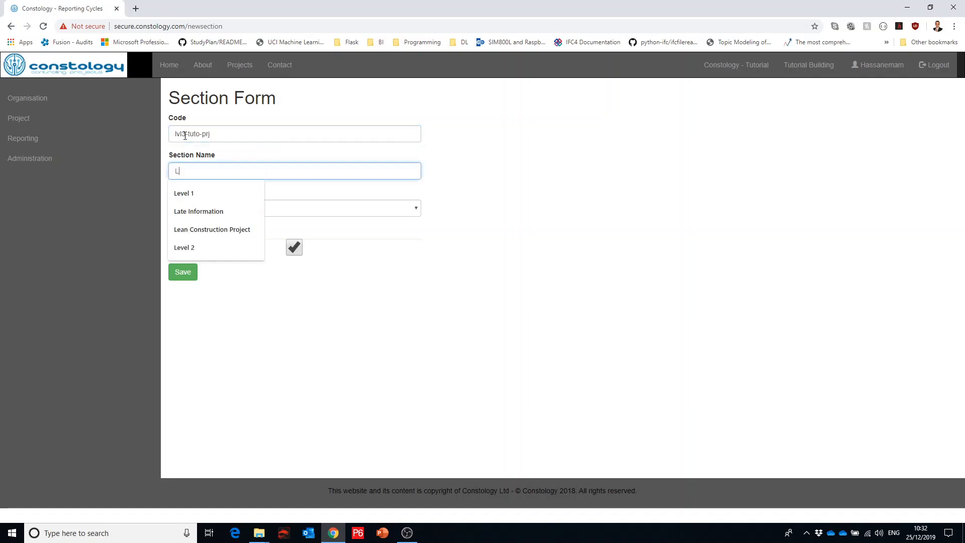
type("evel 3")
key("Tab")
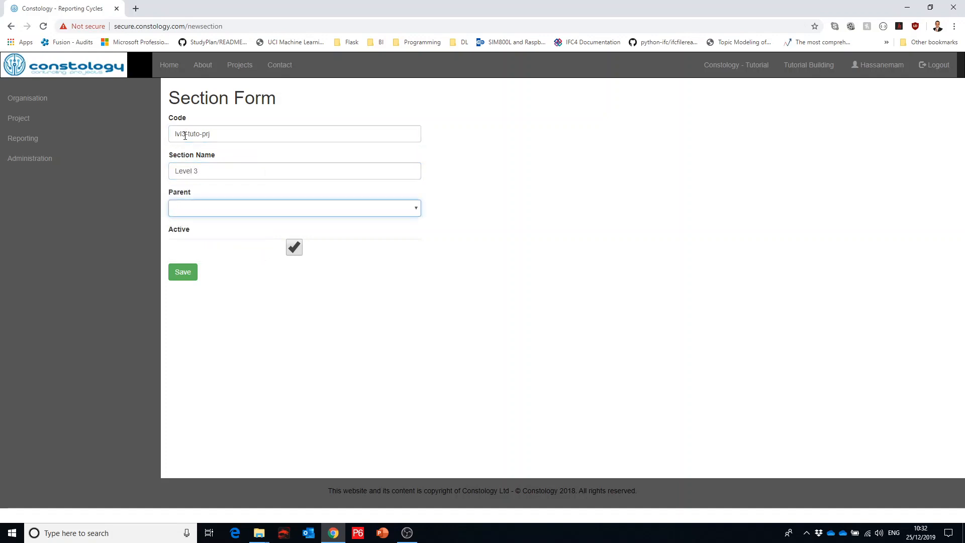
key("Tab")
key("Tab")
key("Return")
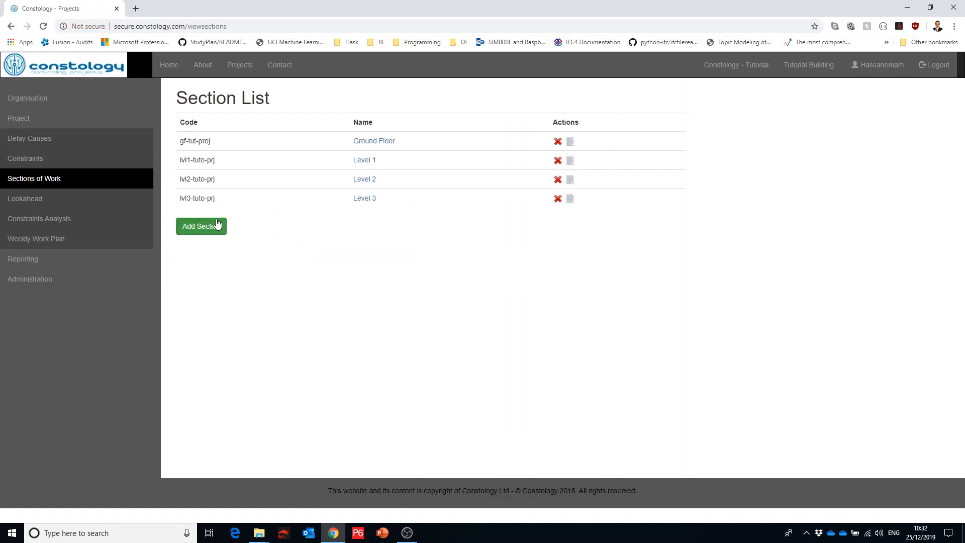
Step: Start another section of work, paste the copied code and change it to lvl4-tuto-prj
left_click(217, 225)
left_click(193, 132)
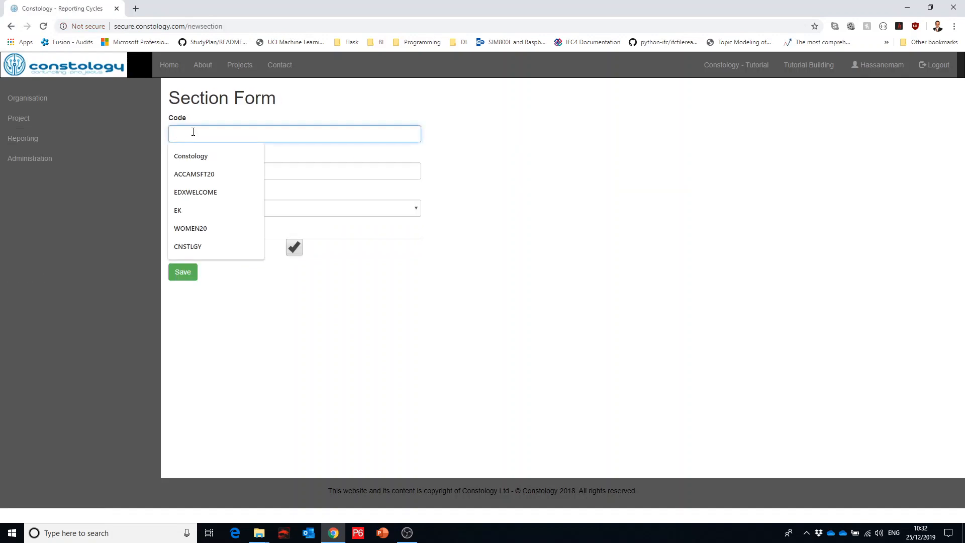
type("lvl2-tuto-prj")
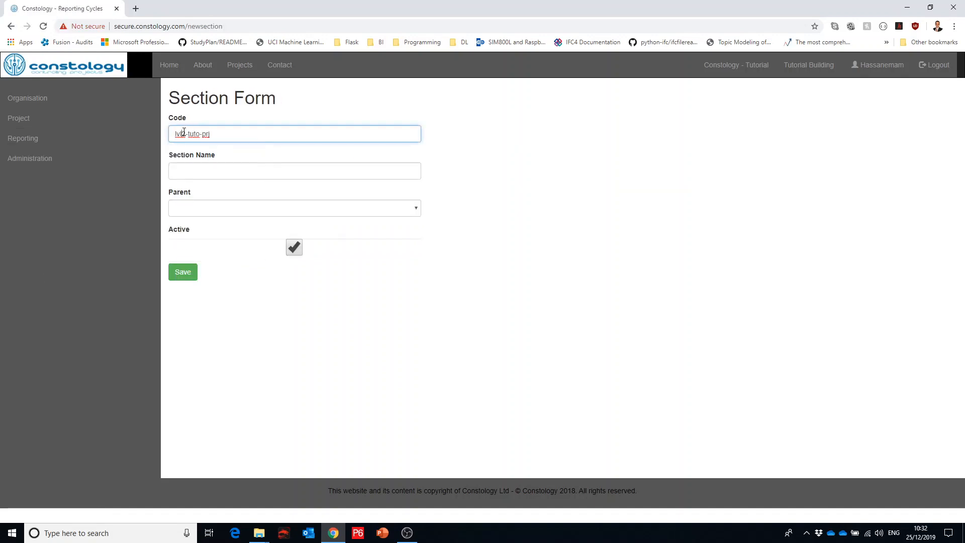
left_click(184, 132)
key("BackSpace")
type("4")
Step: Name the section "Level 4", leave its parent blank and save it as active
left_click(193, 167)
type("Level 4")
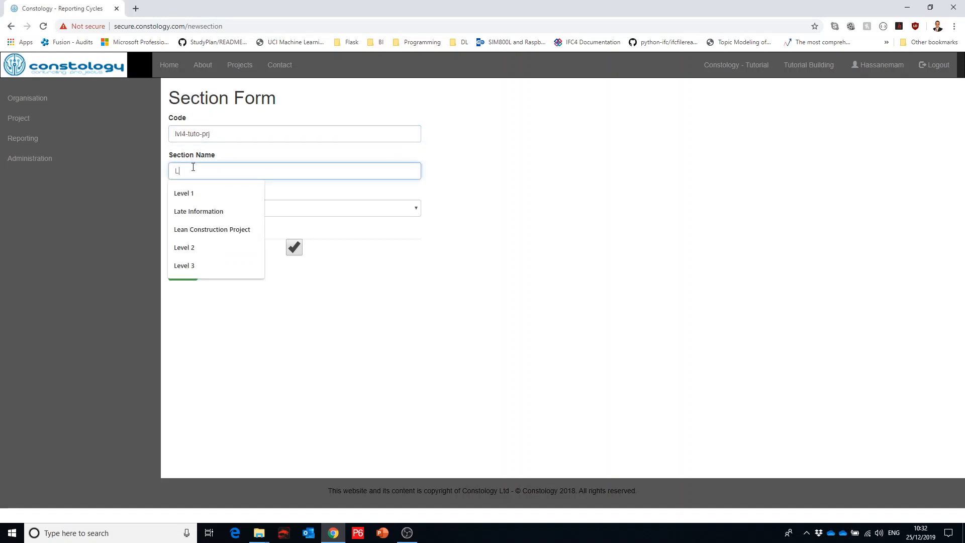
key("Tab")
key("Tab")
key("Tab")
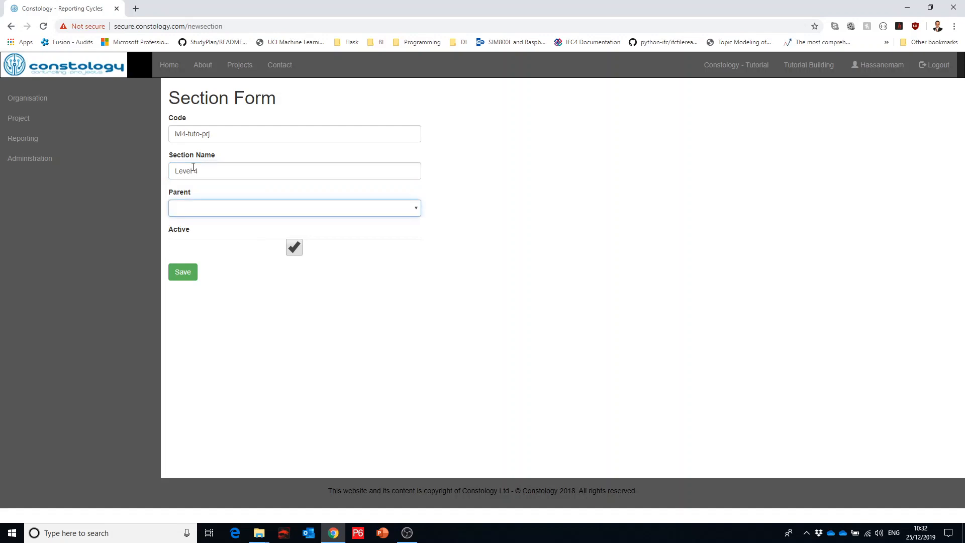
key("Return")
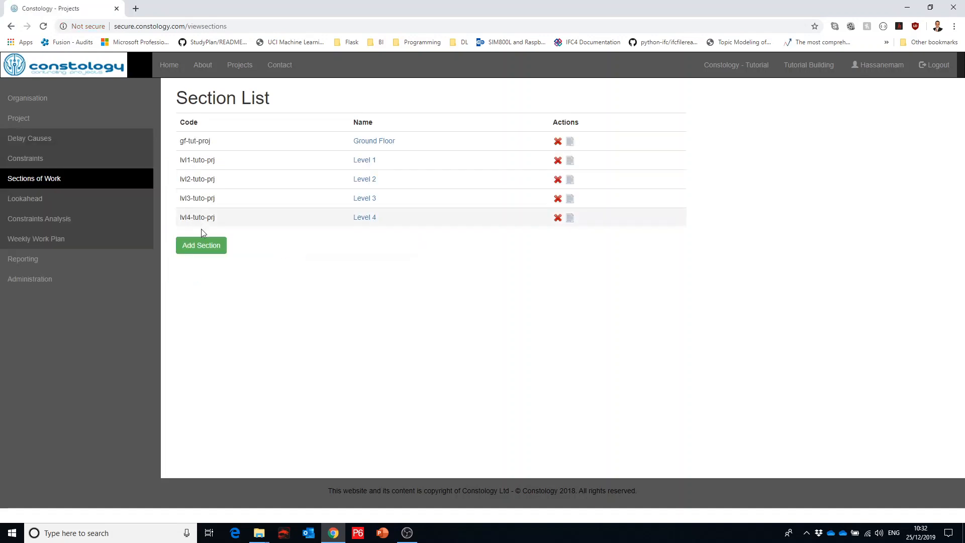
Step: Create an active section with code lvl5-tuto-prj, based on the copied code, and name "Level 5", leaving its parent blank
left_click(202, 246)
left_click(183, 134)
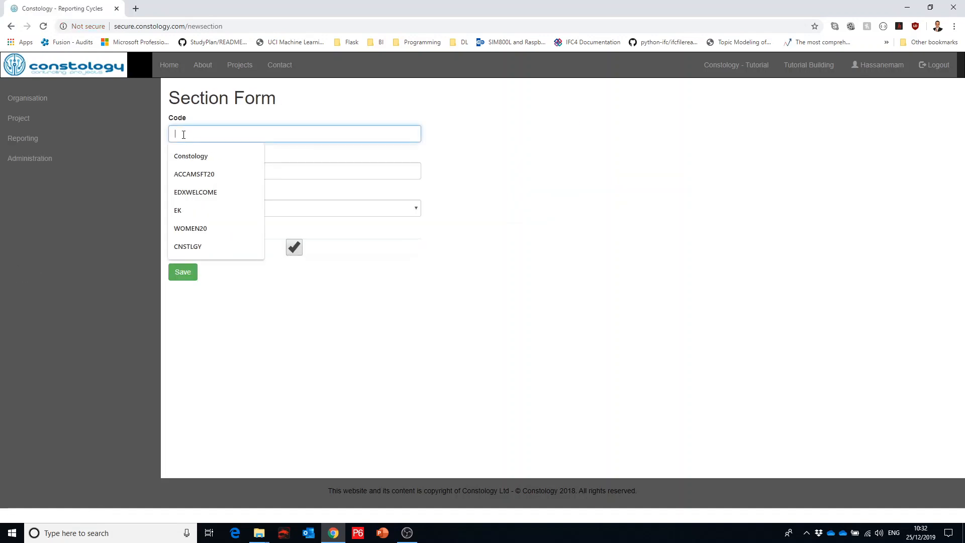
type("lvl4-tuto-prj")
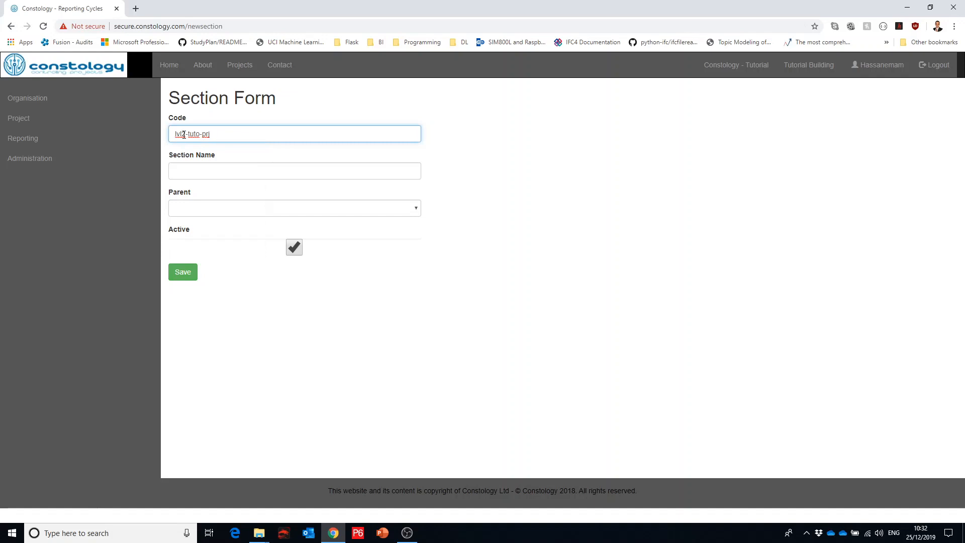
left_click(183, 135)
key("shift+End")
left_click(183, 134)
key("BackSpace")
type("5")
key("Tab")
type("Level 5")
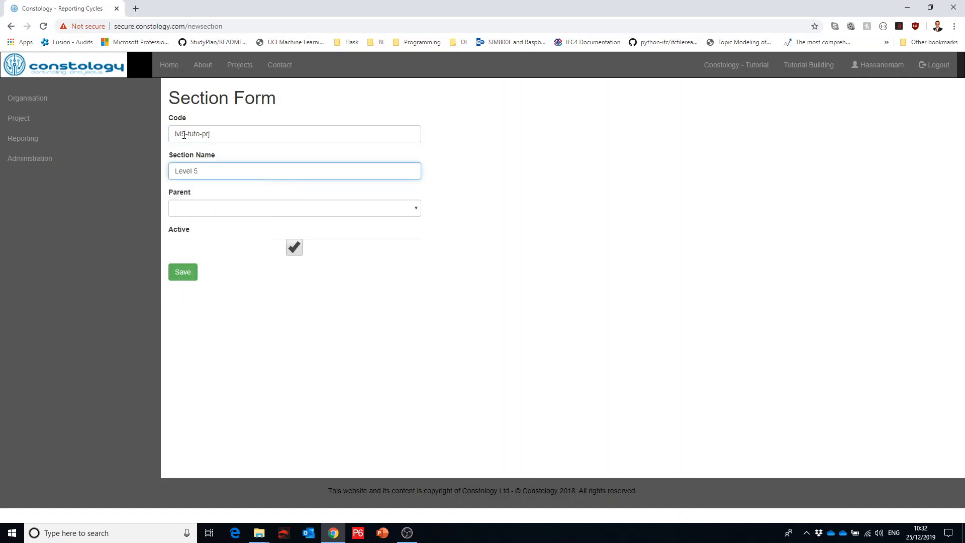
left_click(182, 276)
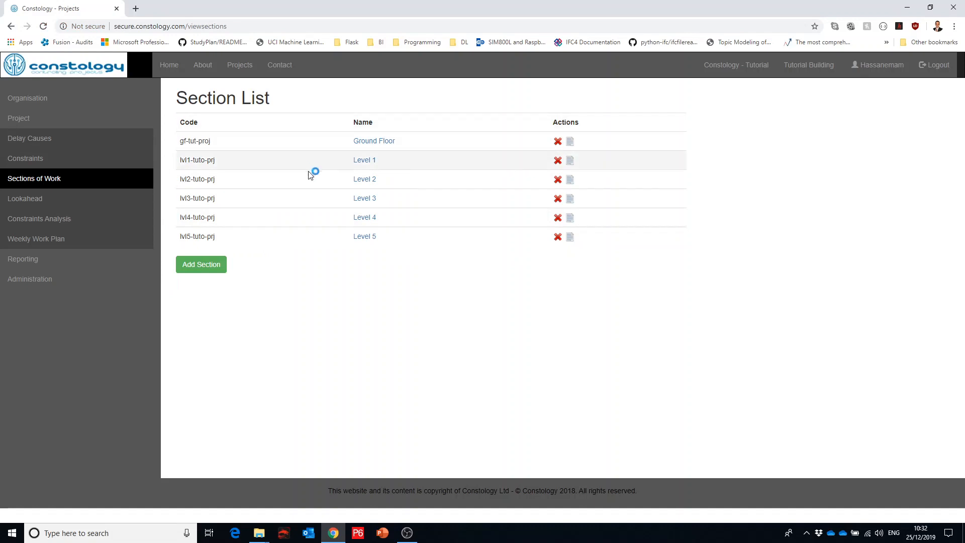
Step: Open the Ground Floor section for editing and look at the available parent sections without choosing one
left_click(571, 146)
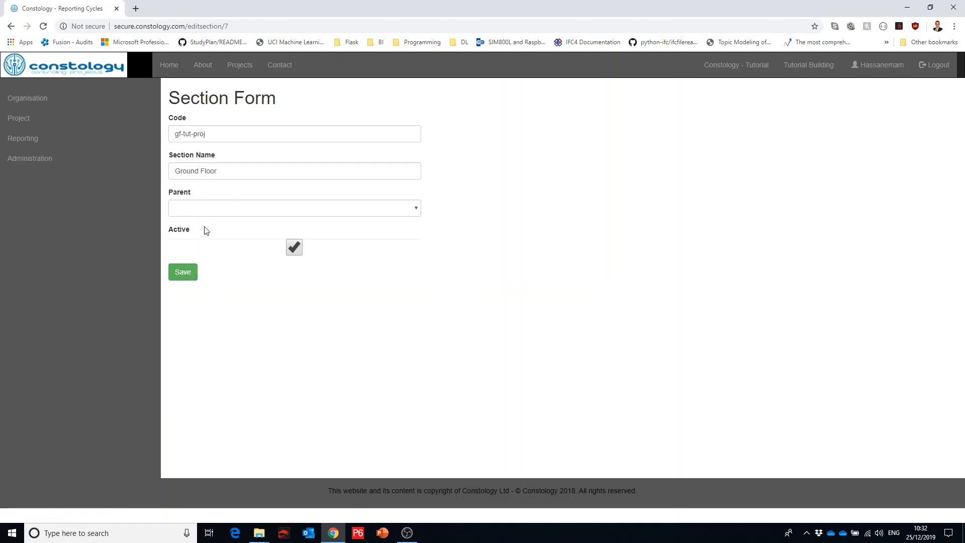
left_click(212, 211)
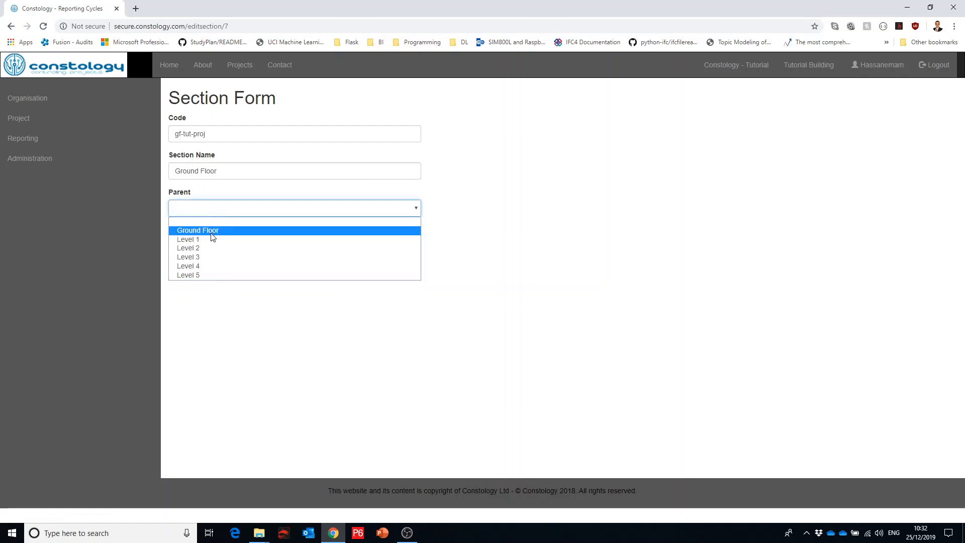
left_click(452, 198)
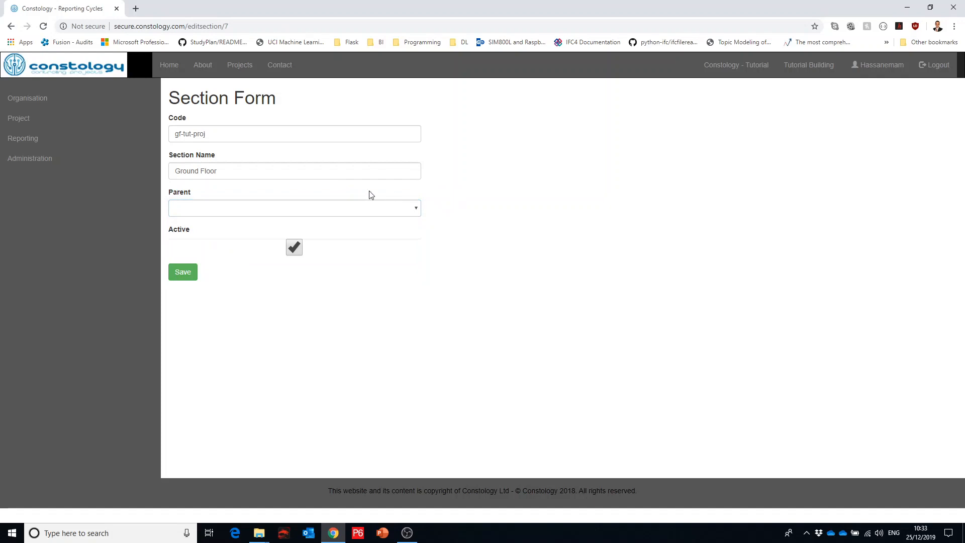
Step: Review the project's constraints, delay causes and sections of work, plus its lookahead, constraints analysis and weekly work plan lists
left_click(56, 121)
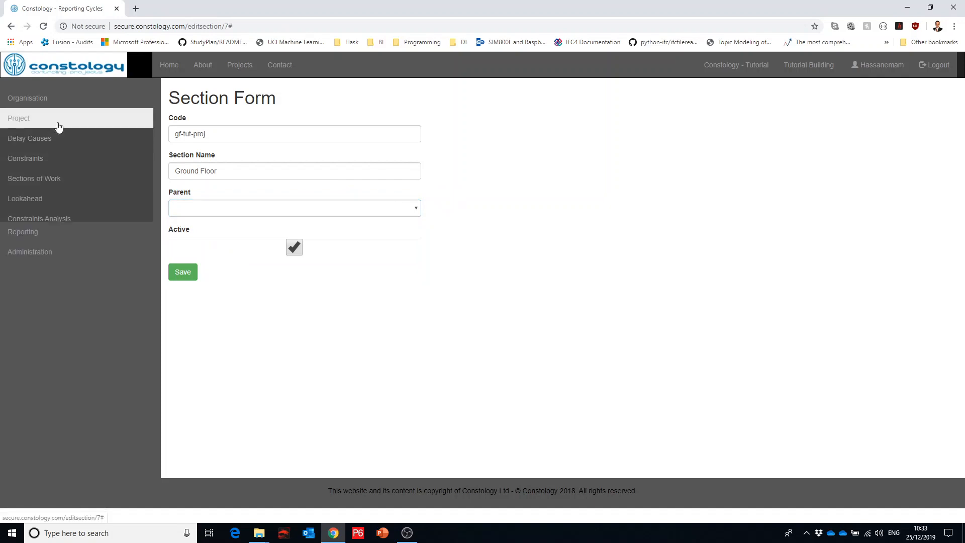
left_click(53, 160)
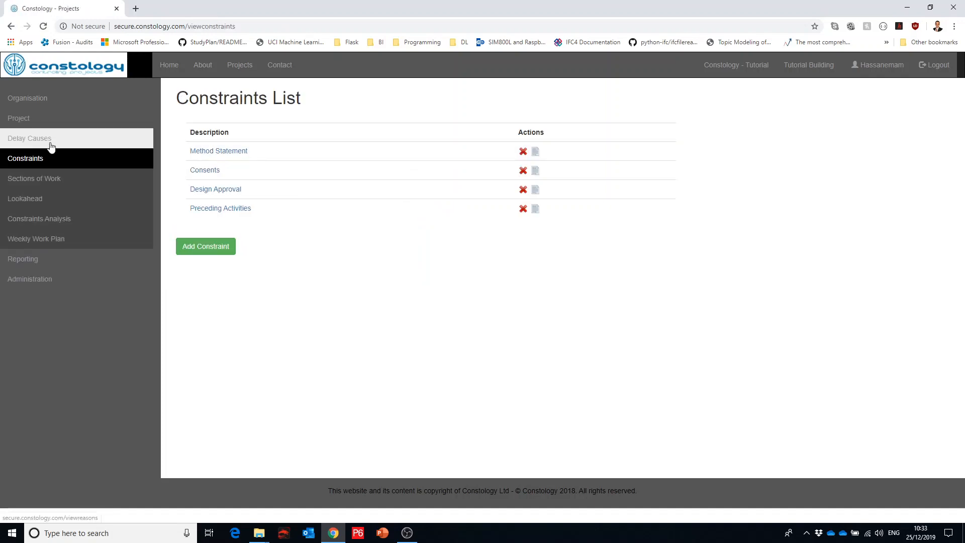
left_click(50, 142)
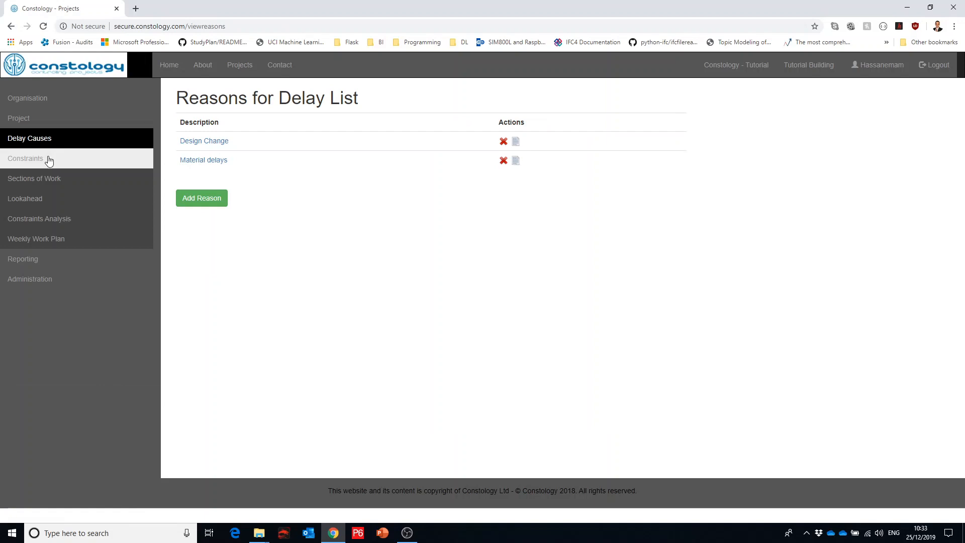
left_click(49, 160)
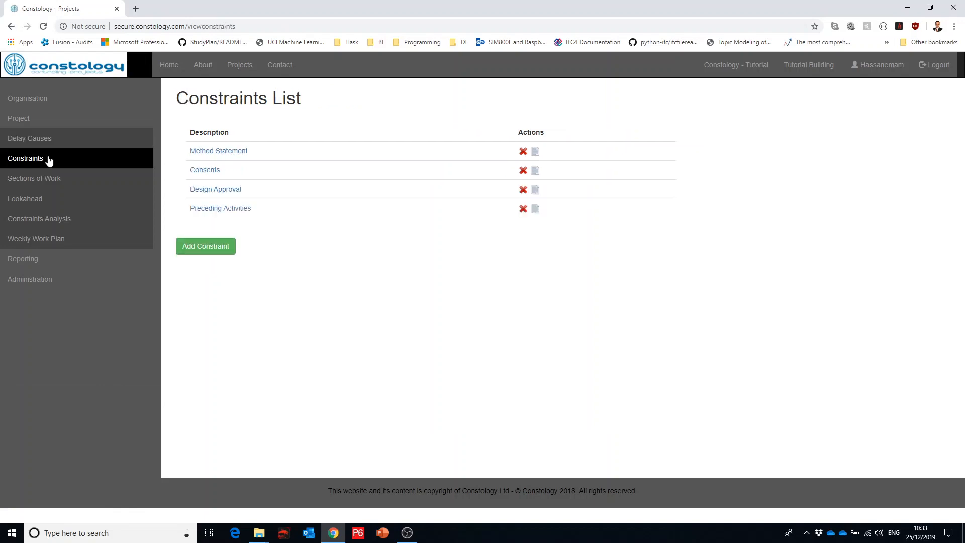
left_click(47, 179)
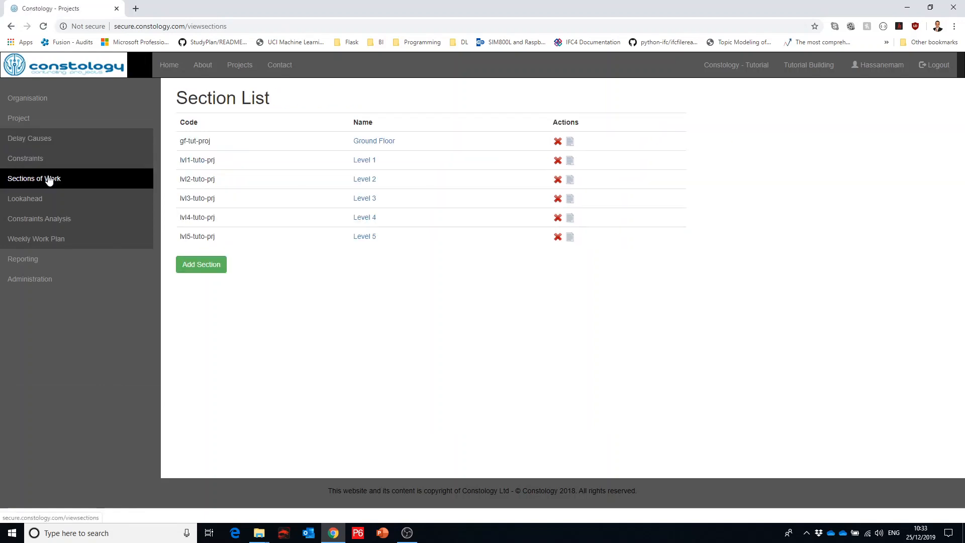
left_click(49, 197)
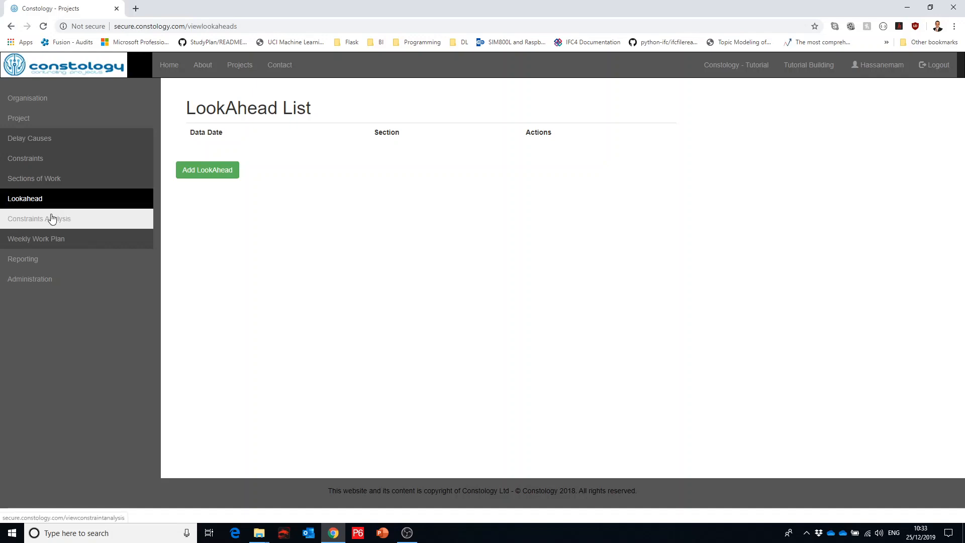
left_click(52, 219)
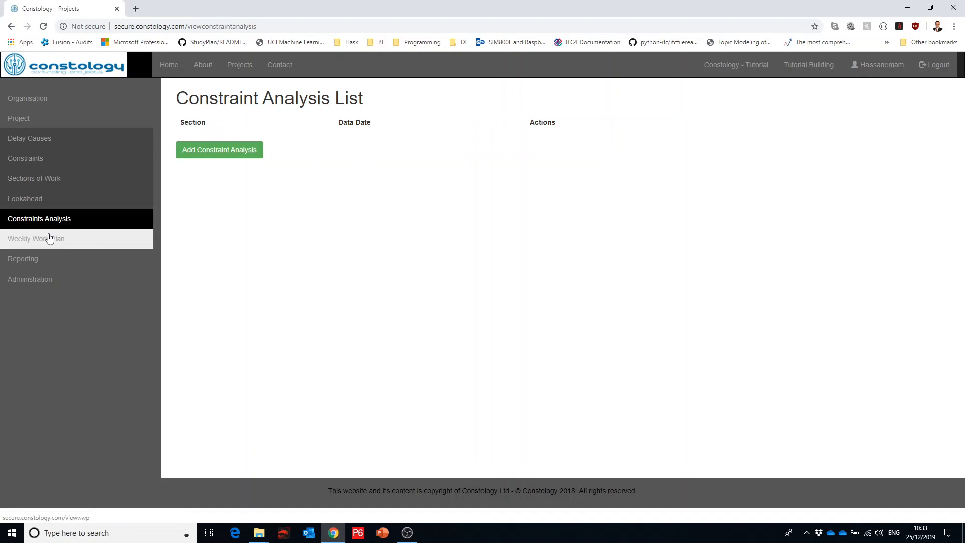
left_click(49, 238)
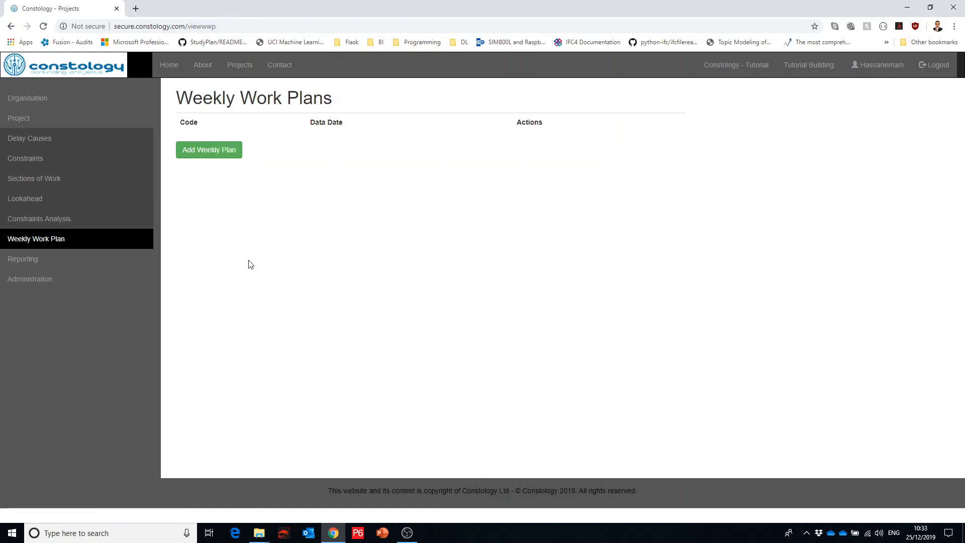